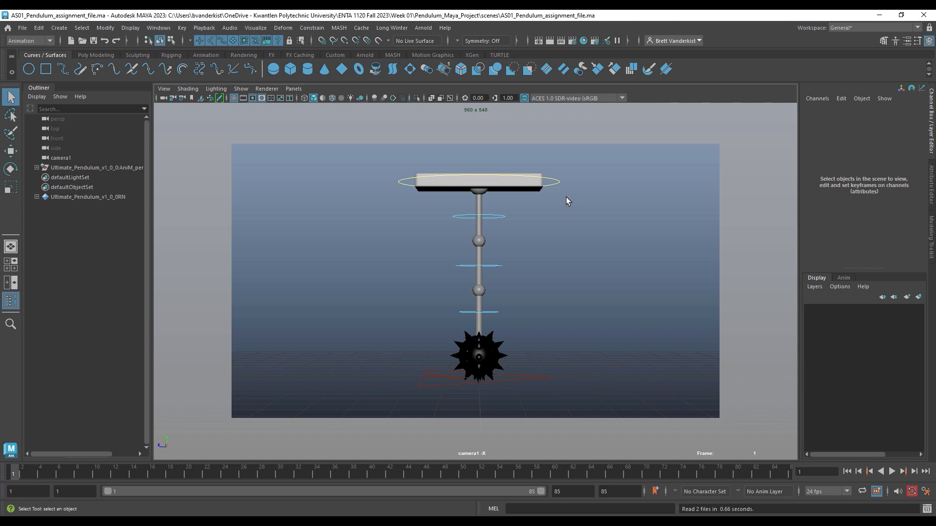
Check what a selection around the whole pendulum rig picks up, clear it, and collapse and re-expand the selection mask options
{"action": "left_click_drag", "start_coordinate": [360, 156], "coordinate": [625, 393]}
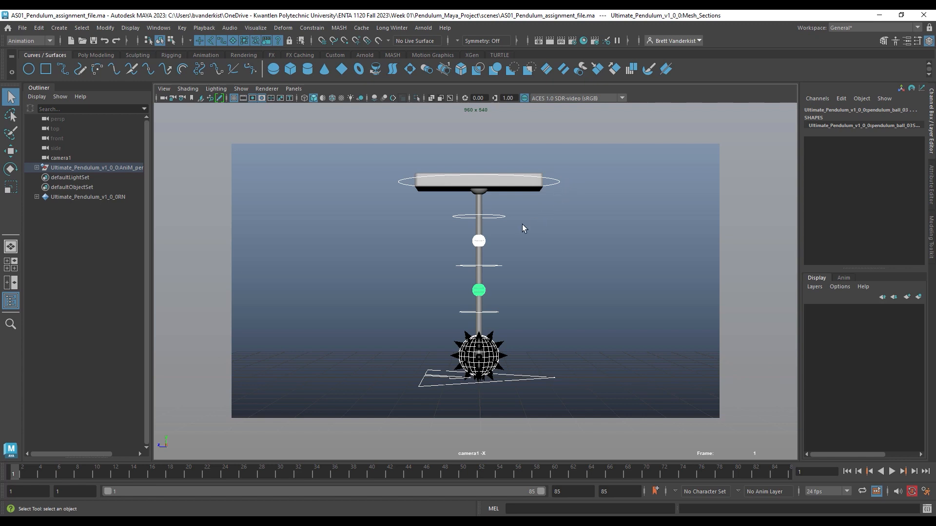
{"action": "left_click", "coordinate": [534, 276]}
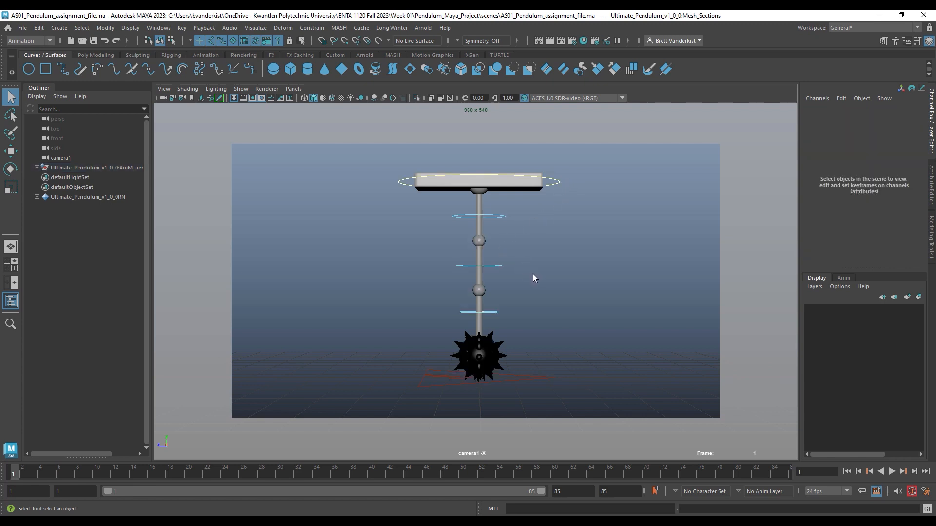
{"action": "left_click", "coordinate": [182, 40]}
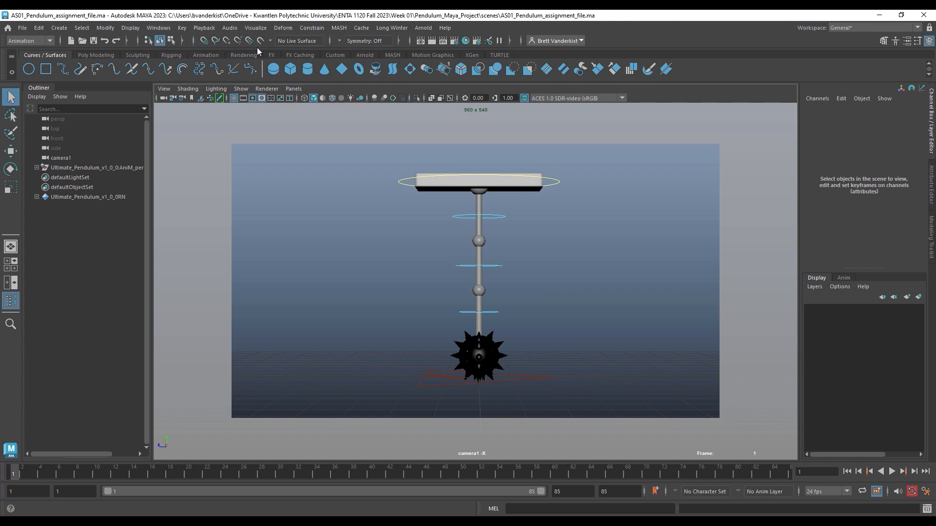
{"action": "left_click", "coordinate": [182, 40]}
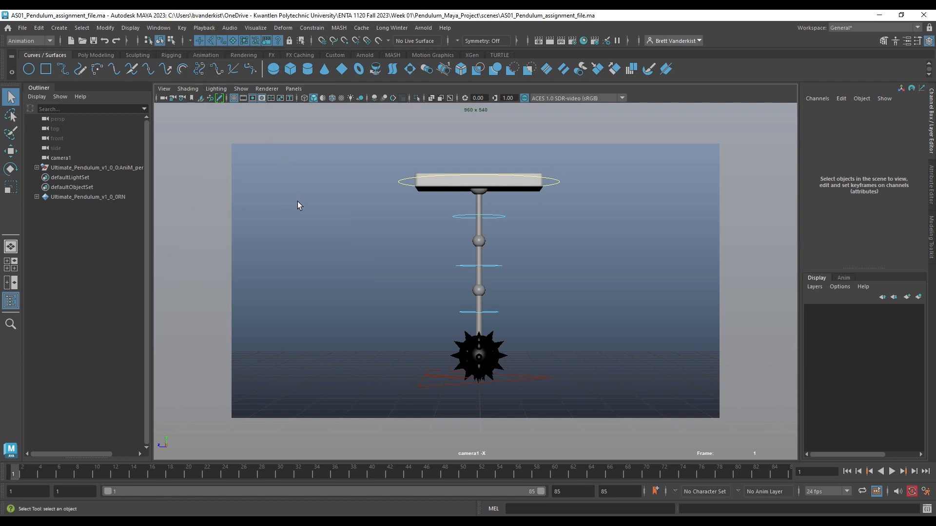
Restrict the selection masks to curves only and test them with a selection around the whole pendulum rig
{"action": "left_click", "coordinate": [189, 41]}
{"action": "left_click", "coordinate": [238, 55]}
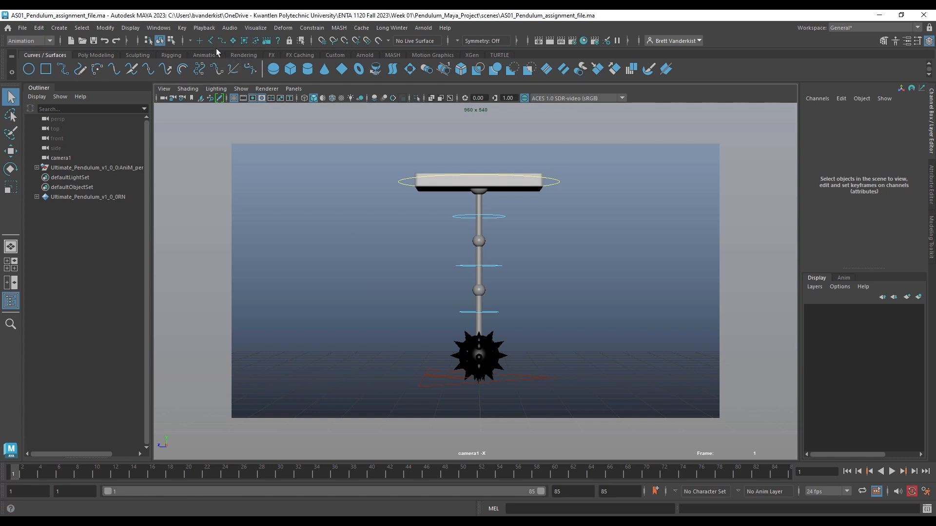
{"action": "left_click", "coordinate": [221, 40]}
{"action": "left_click_drag", "start_coordinate": [430, 156], "coordinate": [626, 395]}
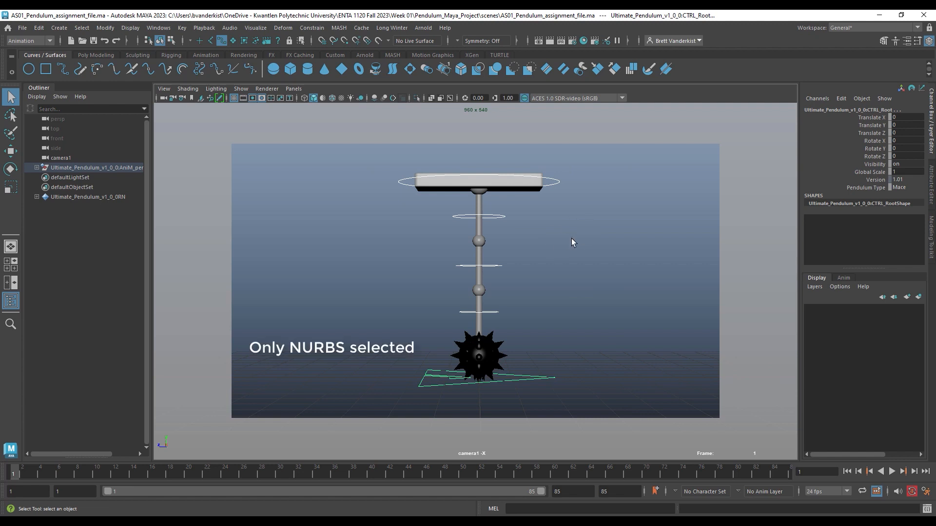
{"action": "left_click", "coordinate": [542, 270]}
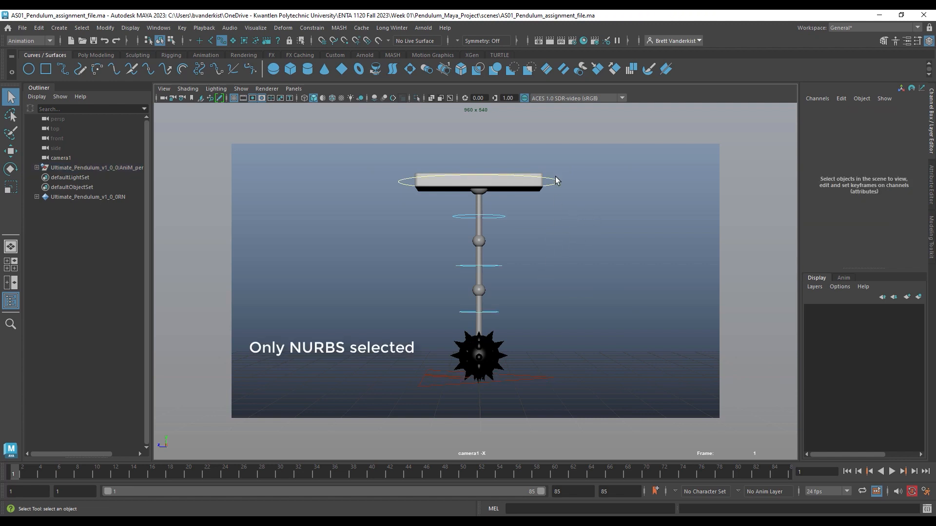
Try rotating the upper pendulum control CTRL_Pend_01 about 12 degrees around X, and undo the rotation
{"action": "left_click", "coordinate": [559, 181]}
{"action": "left_click", "coordinate": [501, 216]}
{"action": "key", "text": "e"}
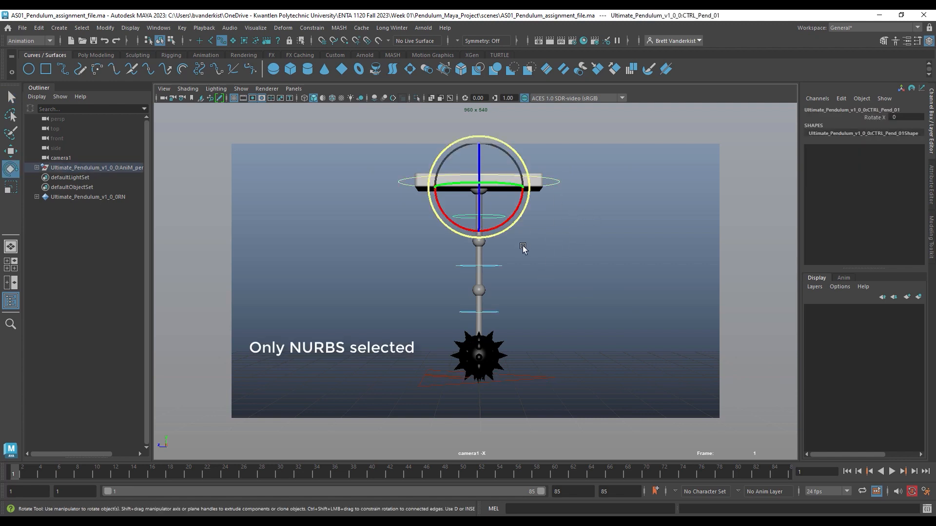
{"action": "left_click_drag", "start_coordinate": [518, 229], "coordinate": [542, 236]}
{"action": "key", "text": "ctrl+z"}
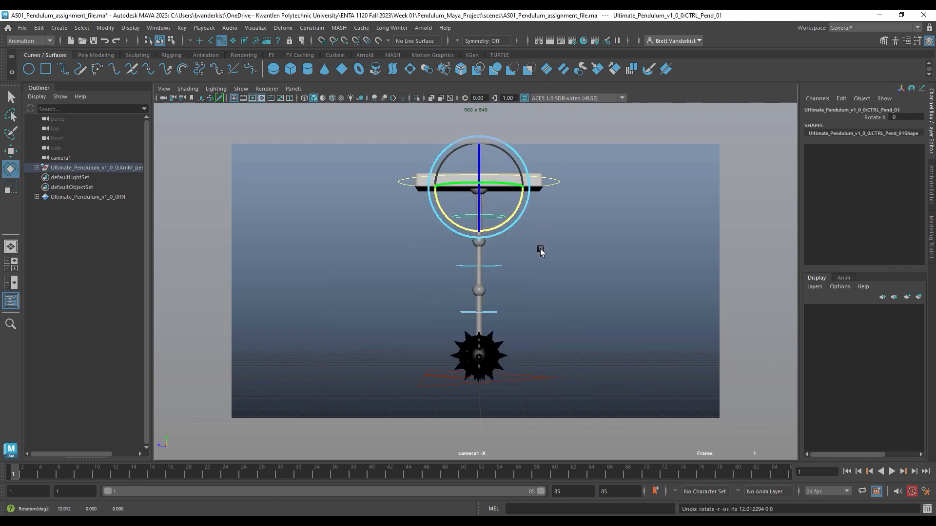
{"action": "key", "text": "q"}
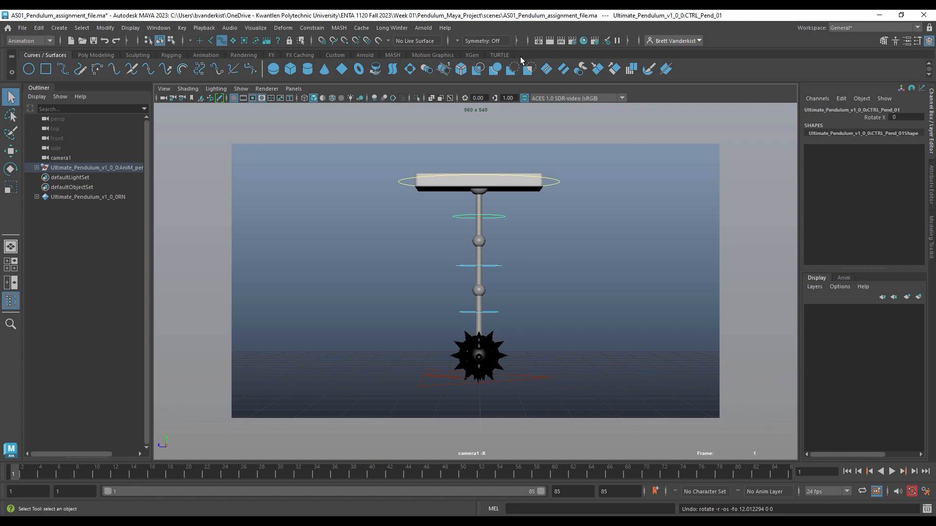
Create a new shelf named Anim_Shelf and save the current curves-only selection mask to it
{"action": "left_click", "coordinate": [13, 73]}
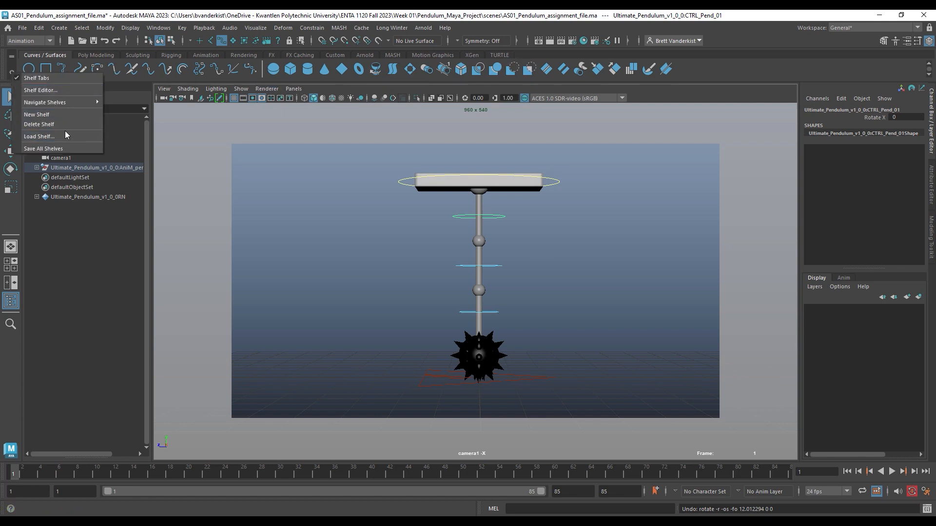
{"action": "left_click", "coordinate": [67, 115]}
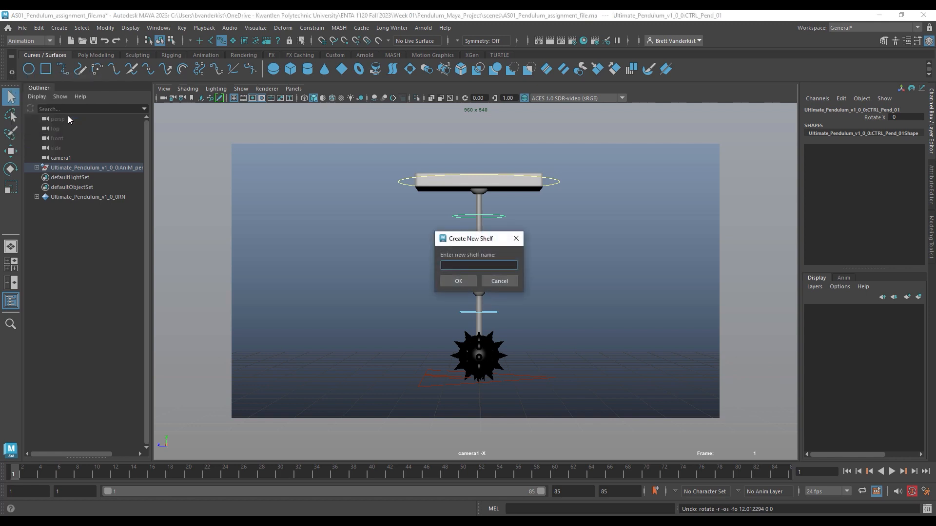
{"action": "type", "text": "Anim_Shelf"}
{"action": "key", "text": "Return"}
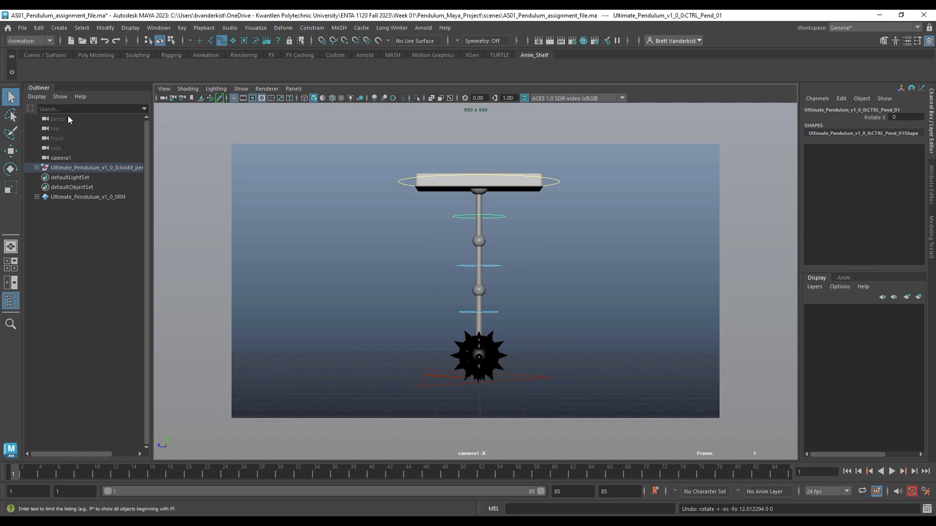
{"action": "right_click", "coordinate": [191, 40]}
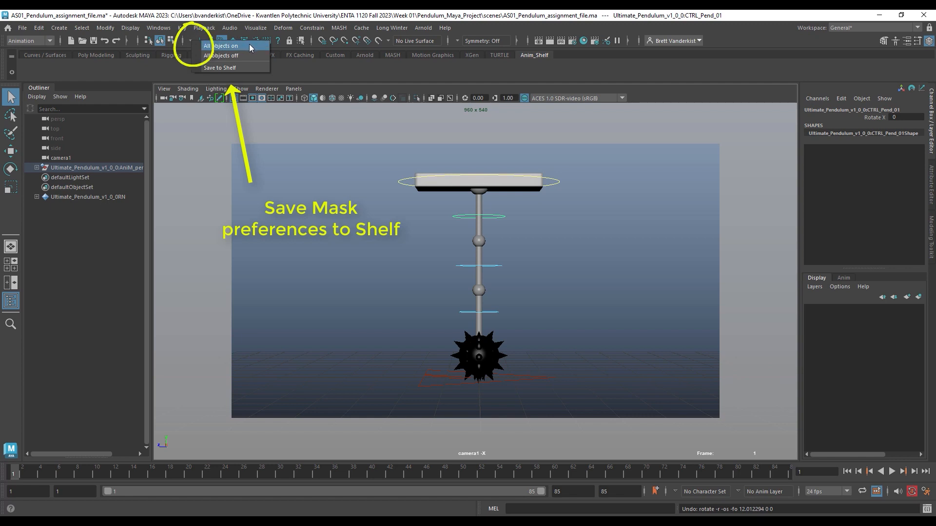
{"action": "left_click", "coordinate": [219, 68]}
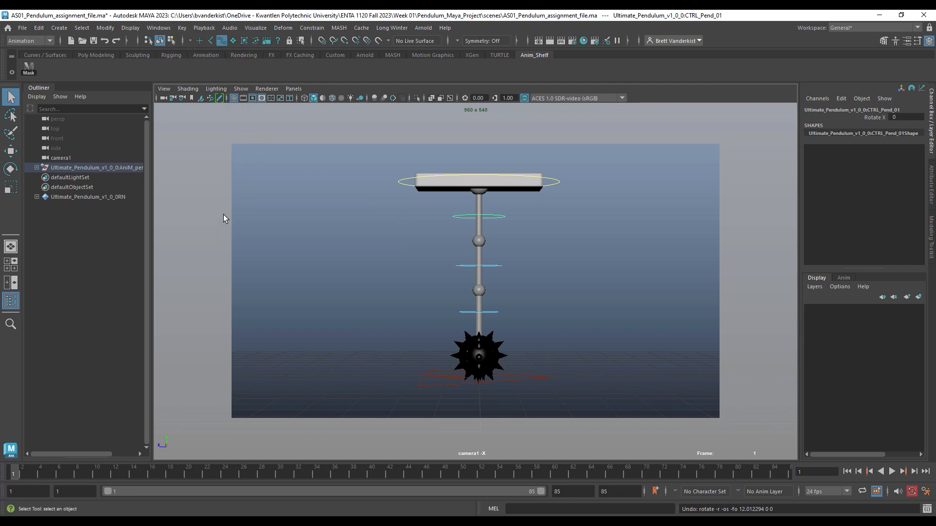
Switch all object selection masks off and on, and restore the curves-only mask from its saved Anim_Shelf entry
{"action": "right_click", "coordinate": [190, 40]}
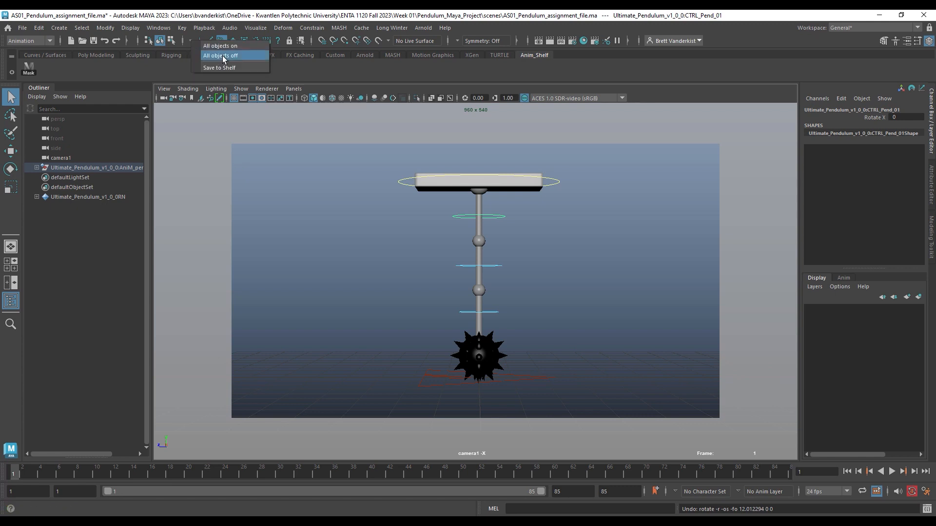
{"action": "left_click", "coordinate": [222, 55]}
{"action": "right_click", "coordinate": [191, 39]}
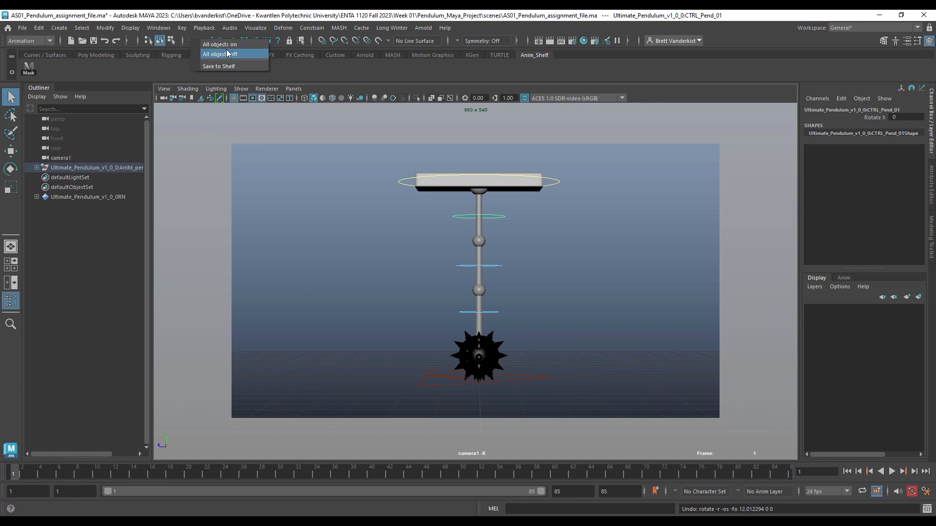
{"action": "left_click", "coordinate": [226, 49]}
{"action": "right_click", "coordinate": [193, 39]}
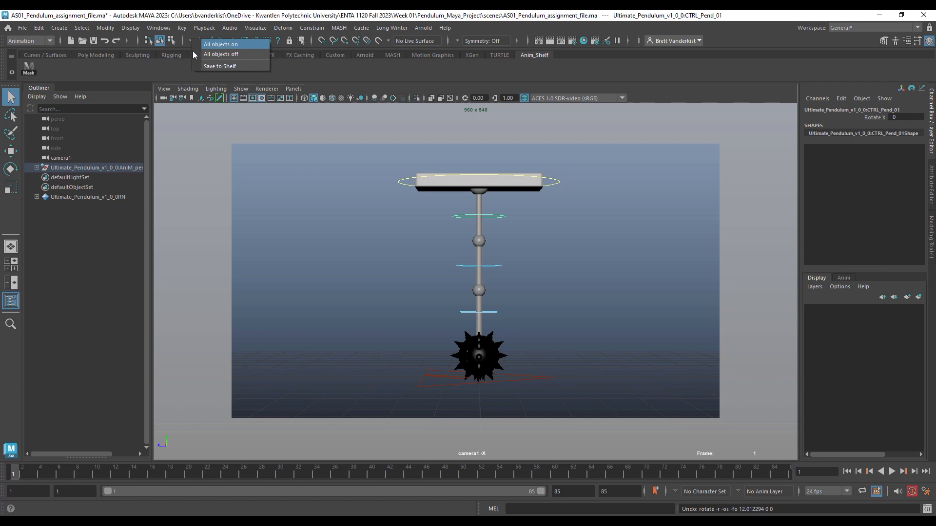
{"action": "left_click", "coordinate": [218, 45]}
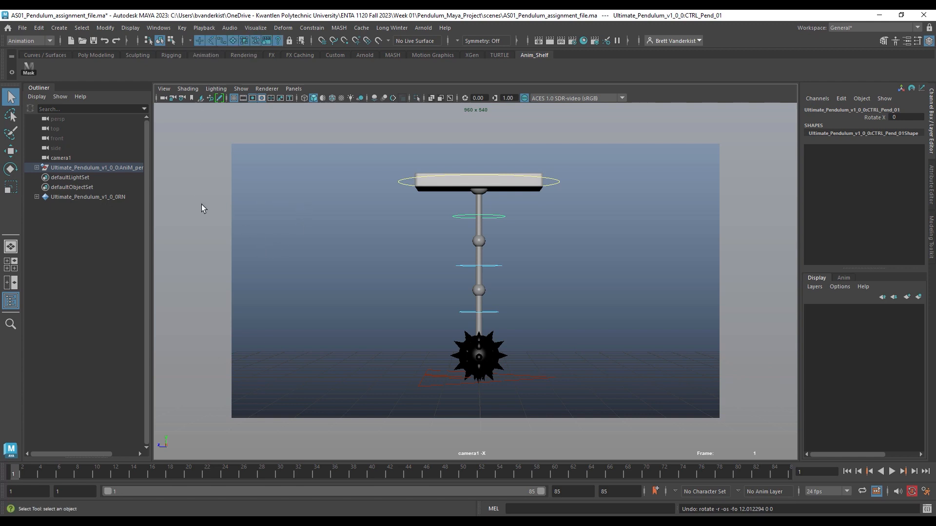
{"action": "left_click", "coordinate": [30, 74]}
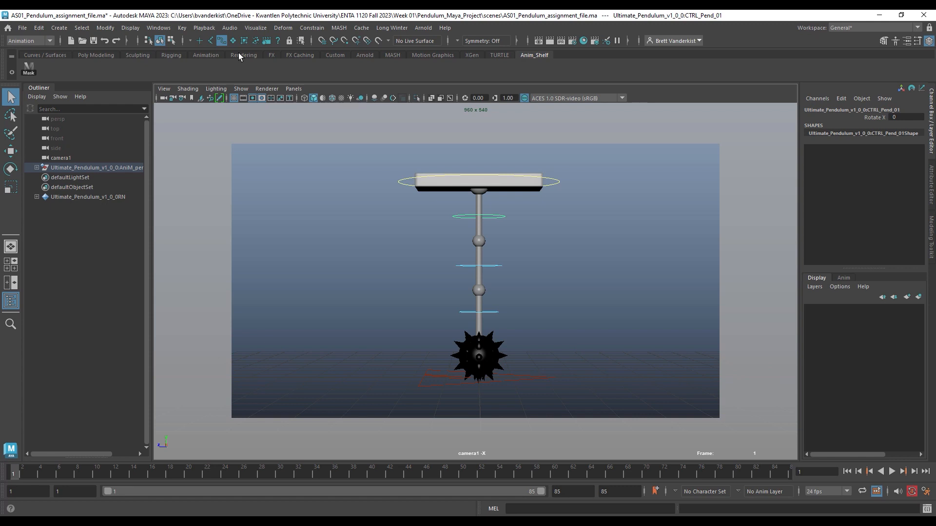
Float the viewport's Show options as a separate window and hide all object types in the camera view
{"action": "left_click", "coordinate": [241, 89]}
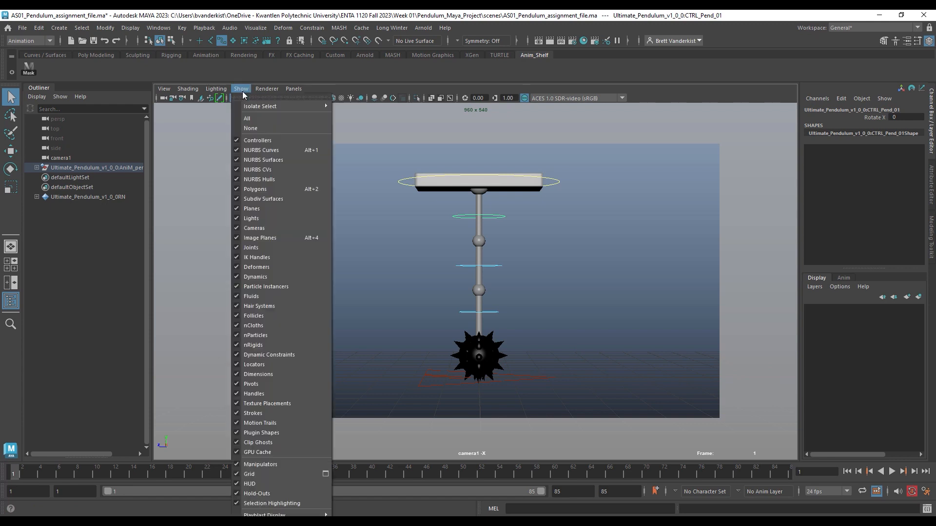
{"action": "left_click", "coordinate": [299, 98]}
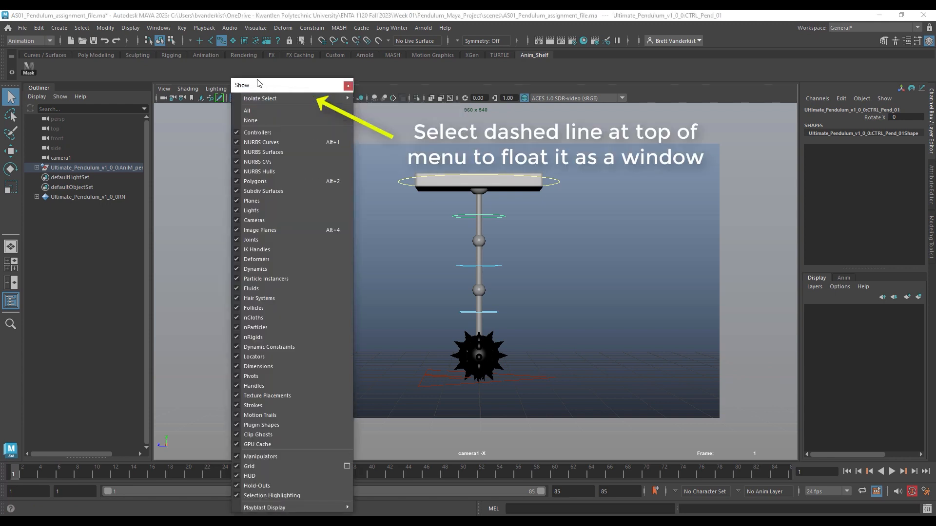
{"action": "left_click_drag", "start_coordinate": [265, 87], "coordinate": [202, 58]}
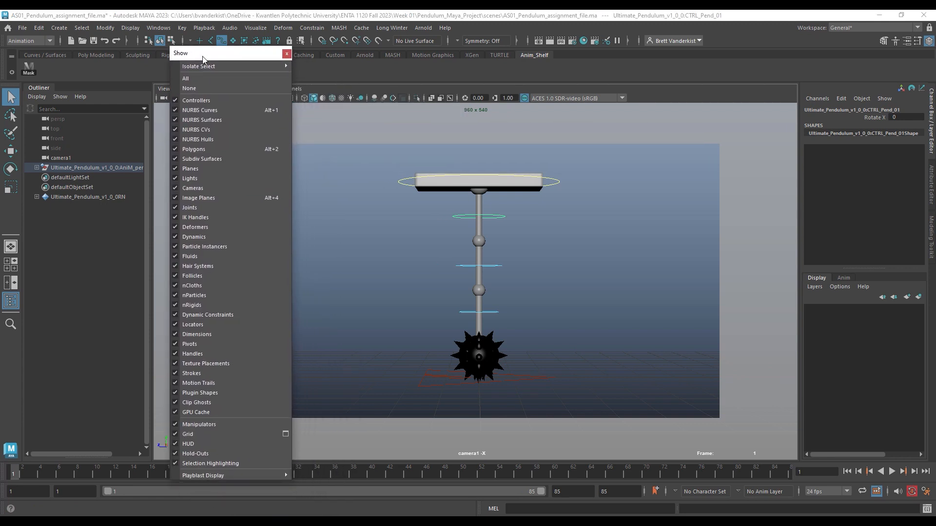
{"action": "left_click", "coordinate": [182, 89]}
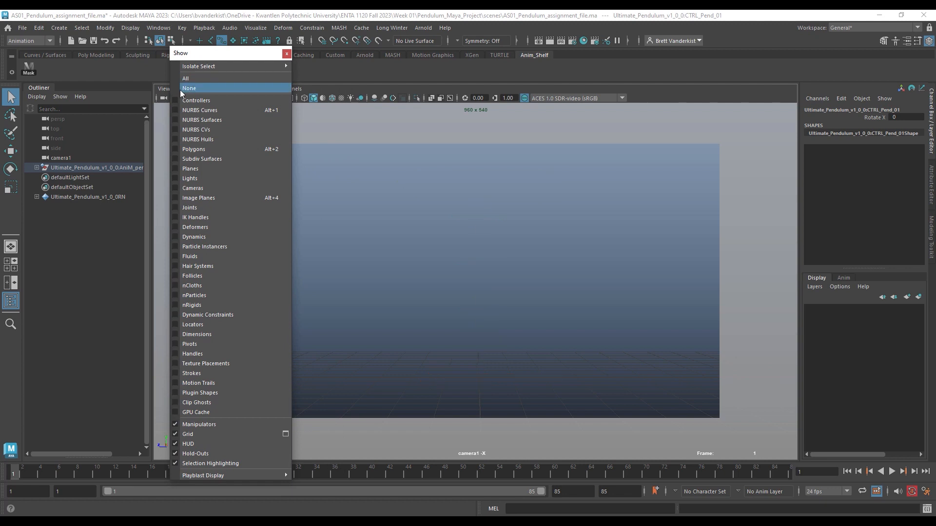
Show NURBS Curves, NURBS Surfaces, Polygons, Cameras, Image Planes and Motion Trails in the viewport, and hide the grid
{"action": "left_click", "coordinate": [208, 111]}
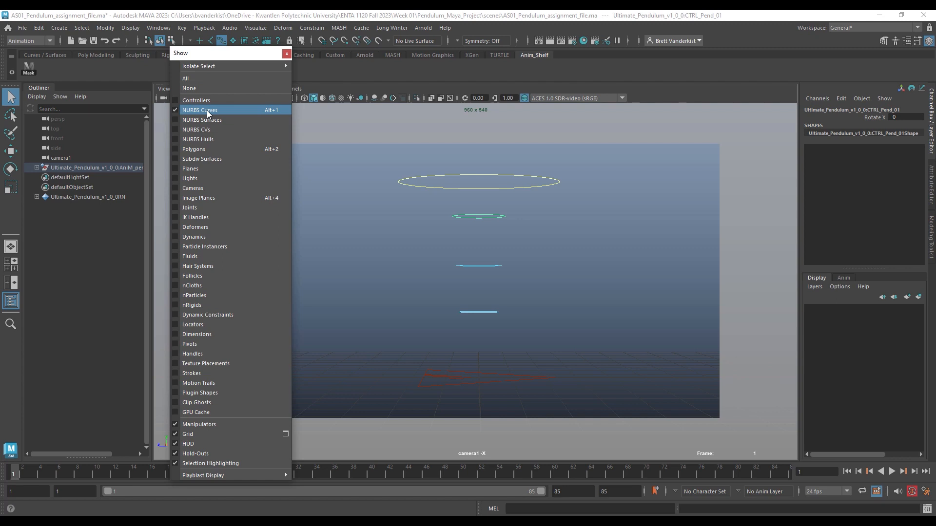
{"action": "left_click", "coordinate": [205, 151]}
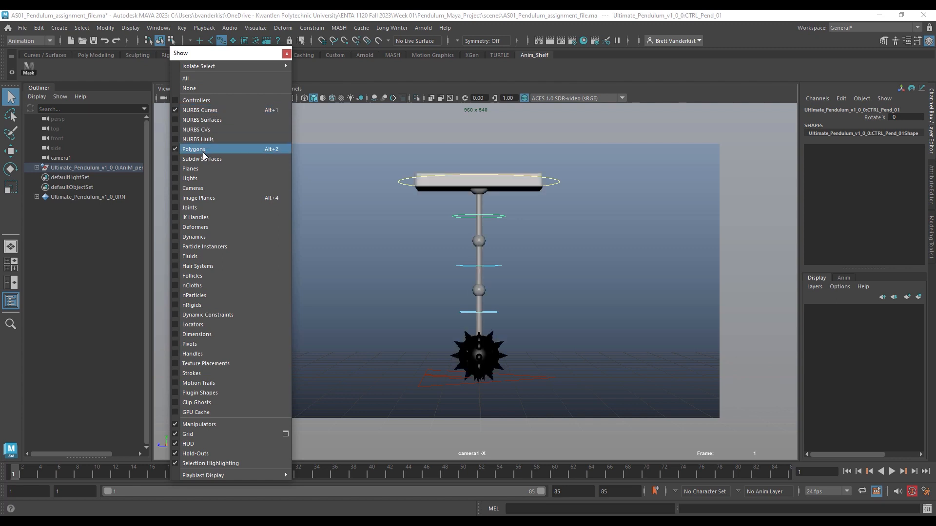
{"action": "left_click", "coordinate": [213, 122]}
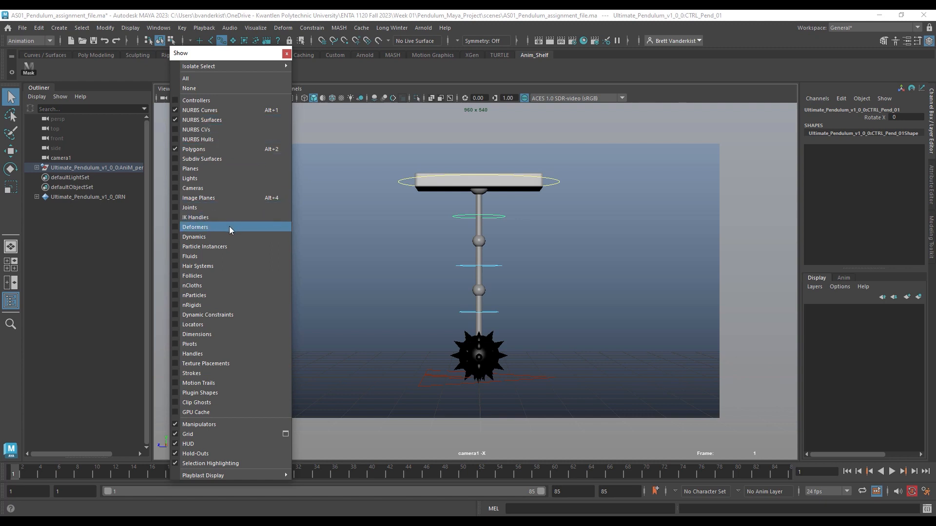
{"action": "left_click", "coordinate": [186, 189]}
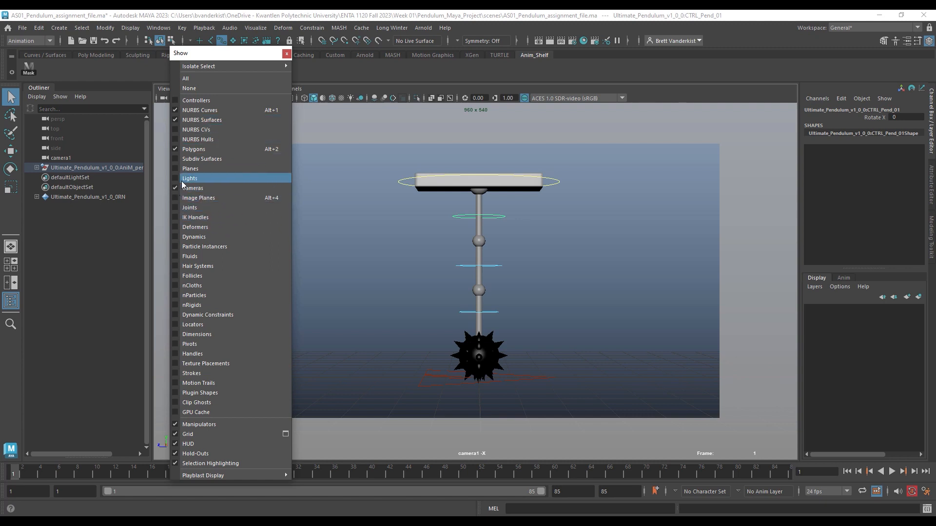
{"action": "left_click", "coordinate": [175, 198]}
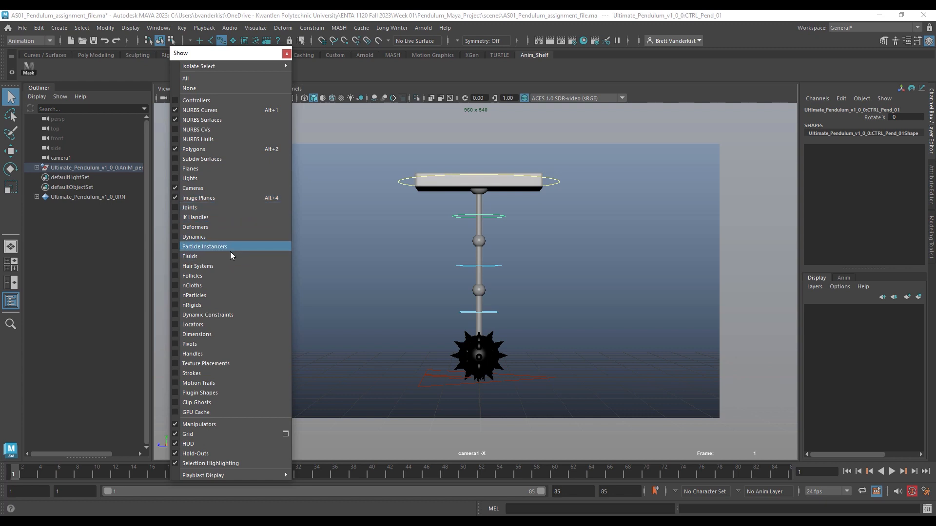
{"action": "left_click", "coordinate": [174, 382]}
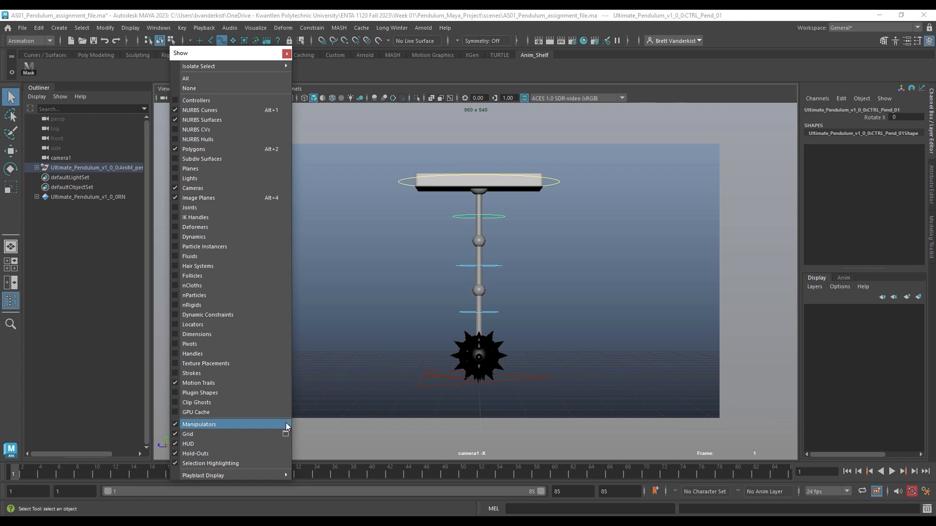
{"action": "left_click", "coordinate": [176, 435]}
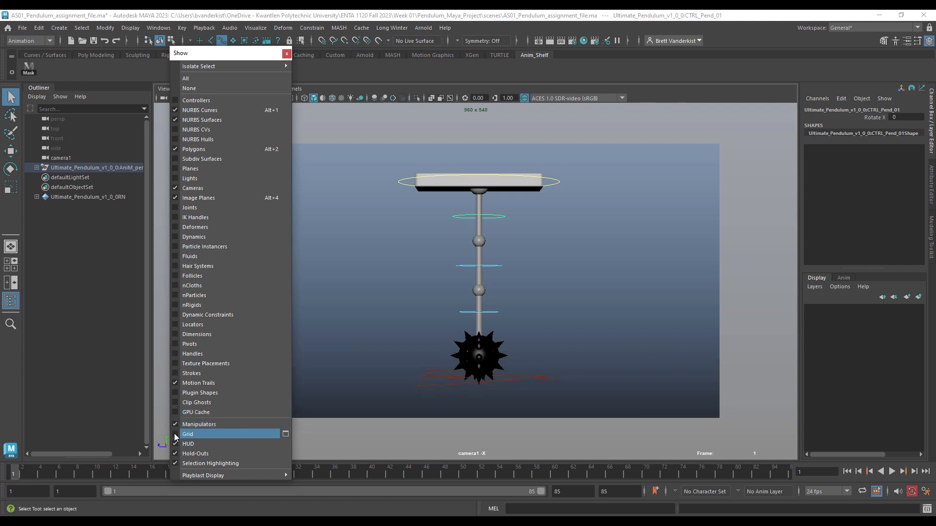
{"action": "left_click", "coordinate": [287, 54]}
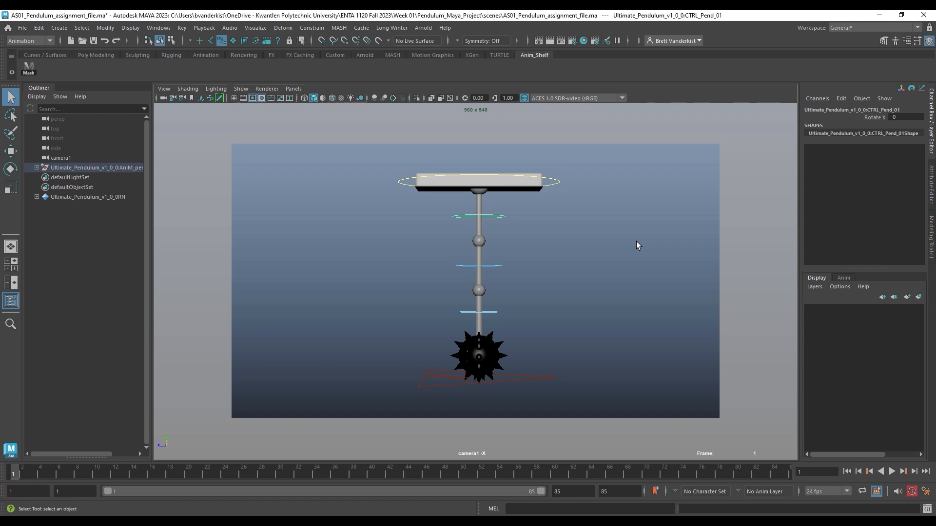
Check the playback frame rate options
{"action": "left_click", "coordinate": [847, 492]}
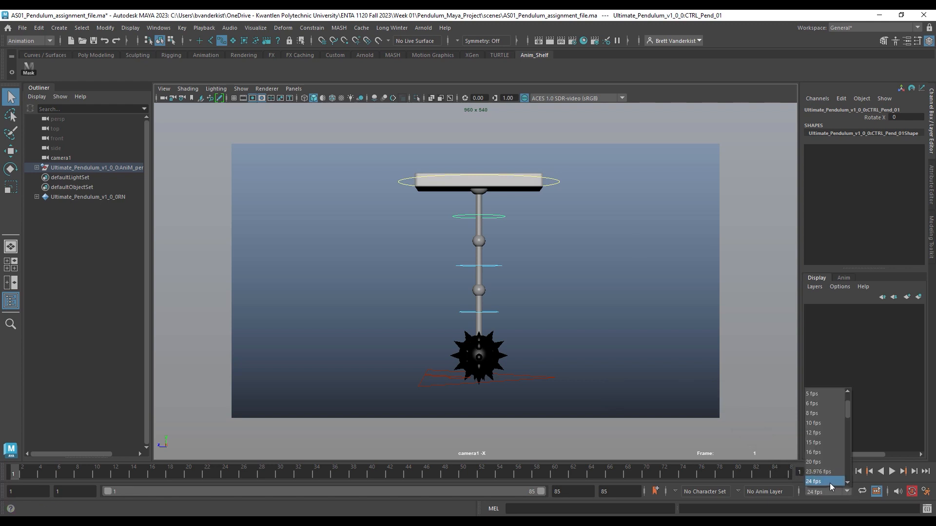
{"action": "left_click", "coordinate": [847, 492]}
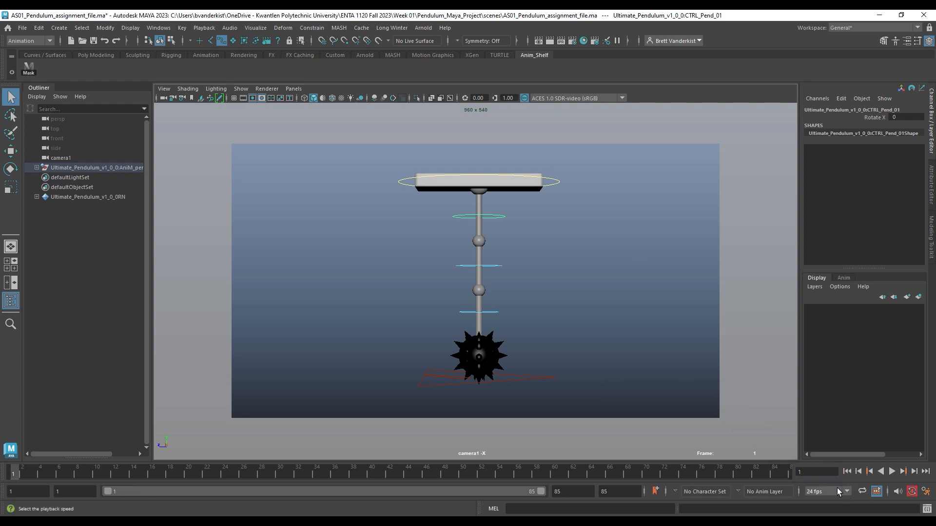
Check the playback speed options for the timeline
{"action": "left_click", "coordinate": [466, 473]}
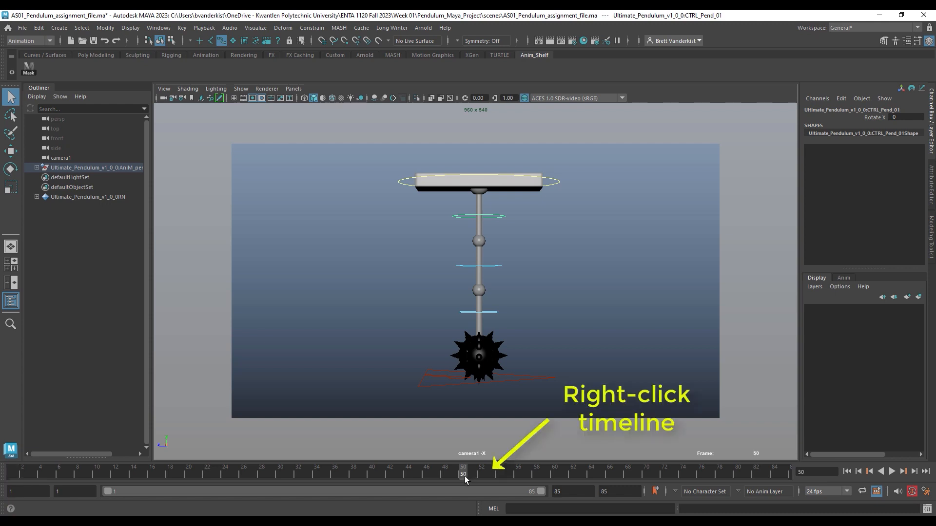
{"action": "right_click", "coordinate": [465, 475]}
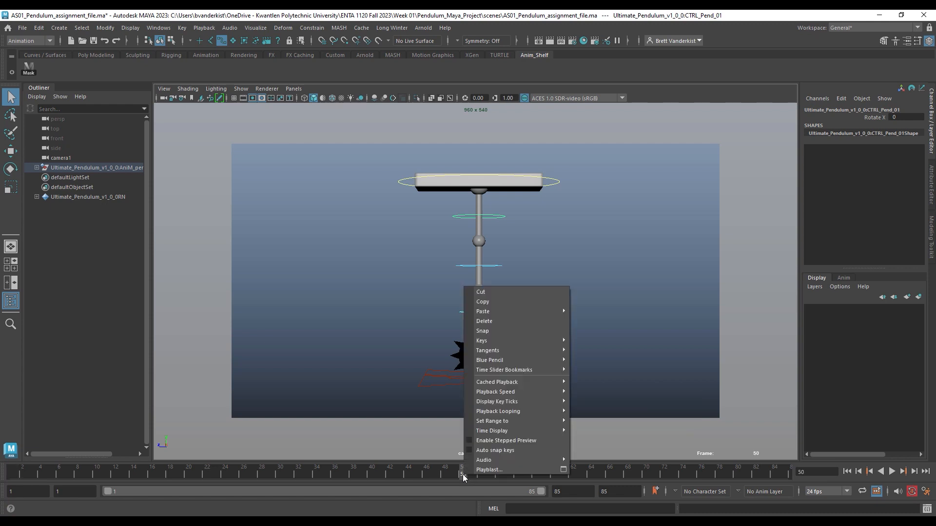
{"action": "mouse_move", "coordinate": [536, 392]}
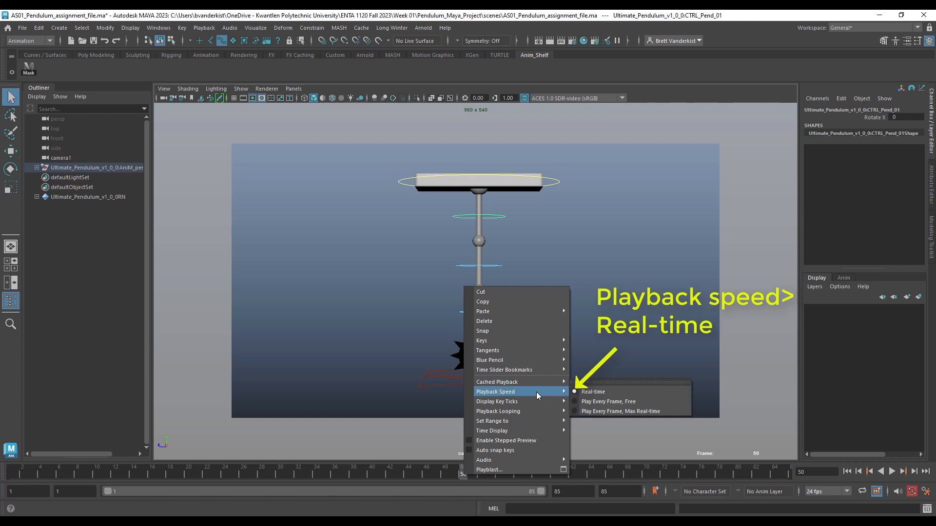
{"action": "left_click", "coordinate": [399, 474]}
Rotate the selected top pendulum control to about -45 degrees in X at frame 1 and set a key
{"action": "left_click_drag", "start_coordinate": [40, 475], "coordinate": [1, 480]}
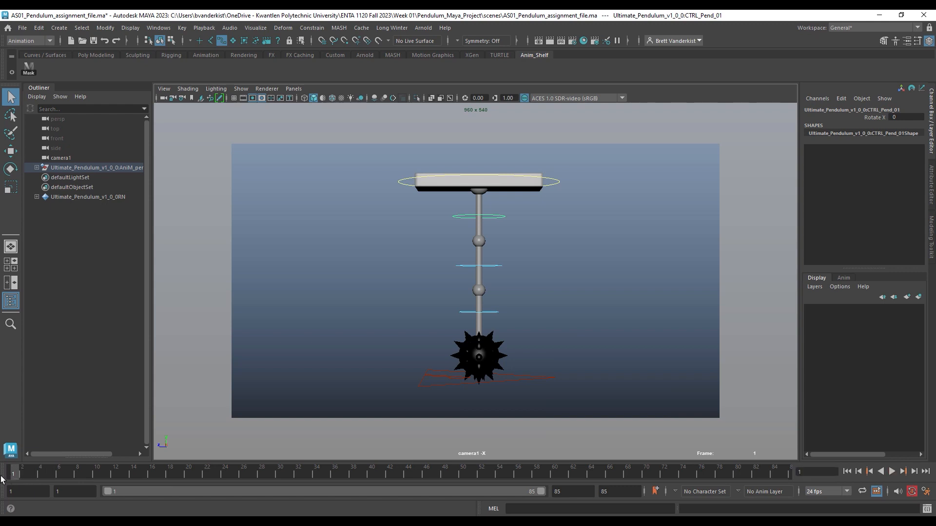
{"action": "key", "text": "e"}
{"action": "left_click_drag", "start_coordinate": [509, 220], "coordinate": [477, 230]}
{"action": "key", "text": "s"}
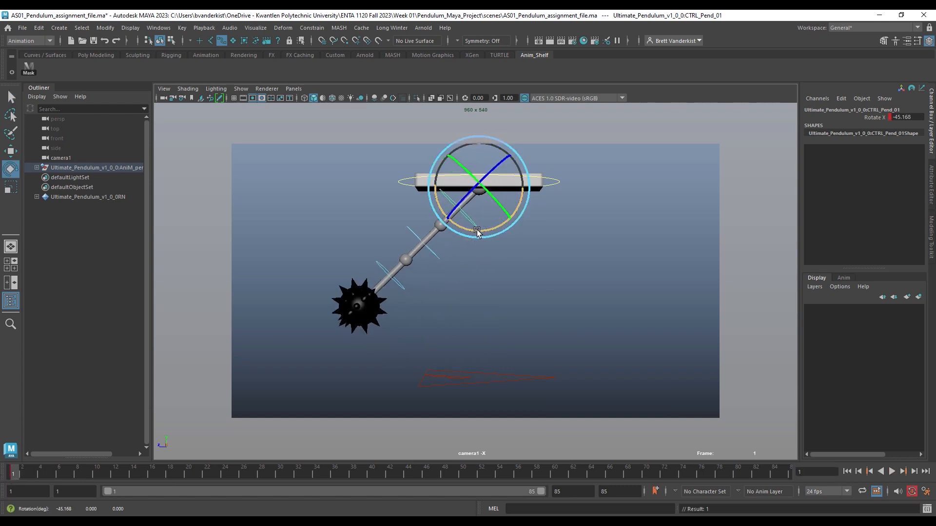
Key the same pose at frame 25 and set the playback and animation end times to 25
{"action": "left_click_drag", "start_coordinate": [117, 478], "coordinate": [229, 476]}
{"action": "left_click_drag", "start_coordinate": [615, 492], "coordinate": [567, 489]}
{"action": "type", "text": "25"}
{"action": "key", "text": "Return"}
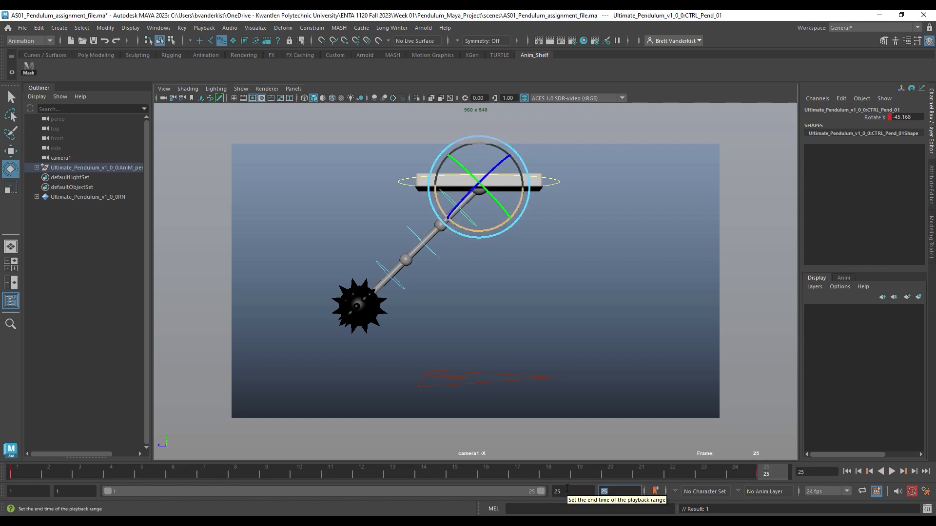
Set the pendulum control's Rotate X to 45 at frame 13 for the opposite swing pose
{"action": "left_click_drag", "start_coordinate": [304, 469], "coordinate": [393, 475]}
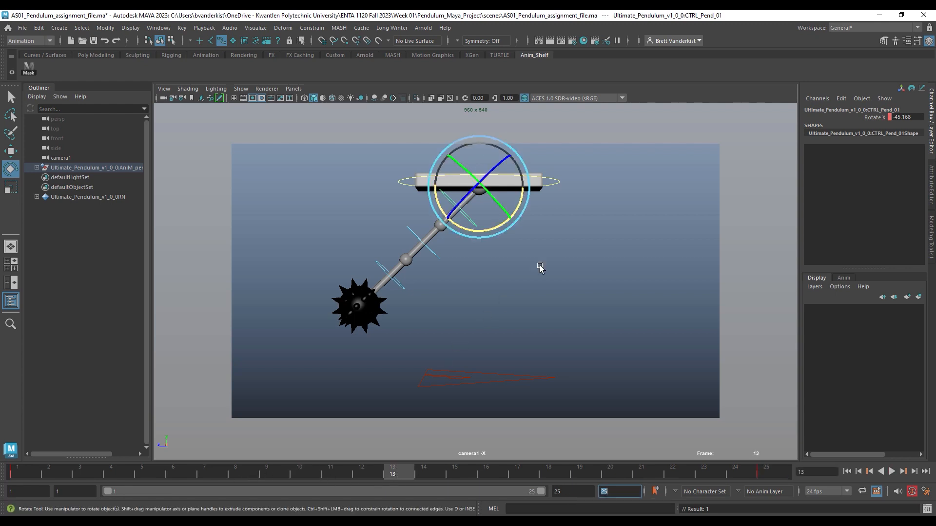
{"action": "left_click", "coordinate": [910, 117]}
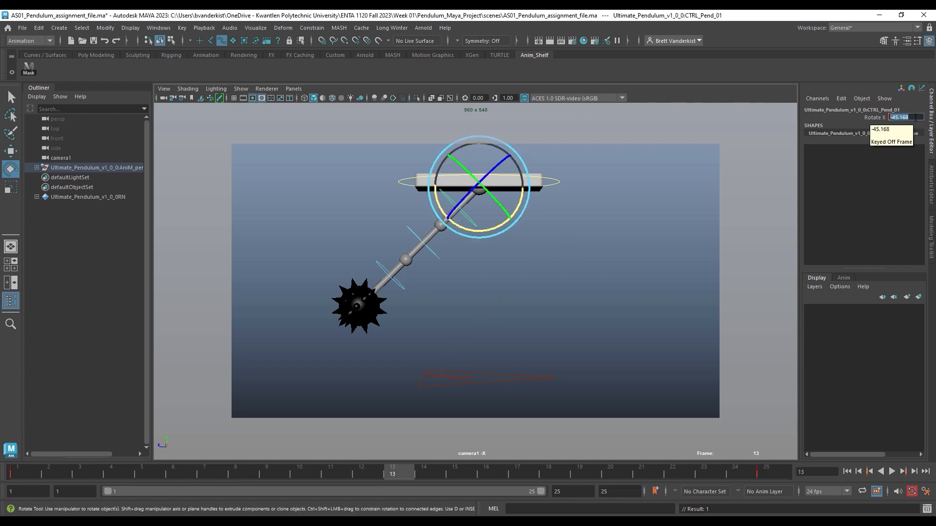
{"action": "type", "text": "45"}
{"action": "key", "text": "Return"}
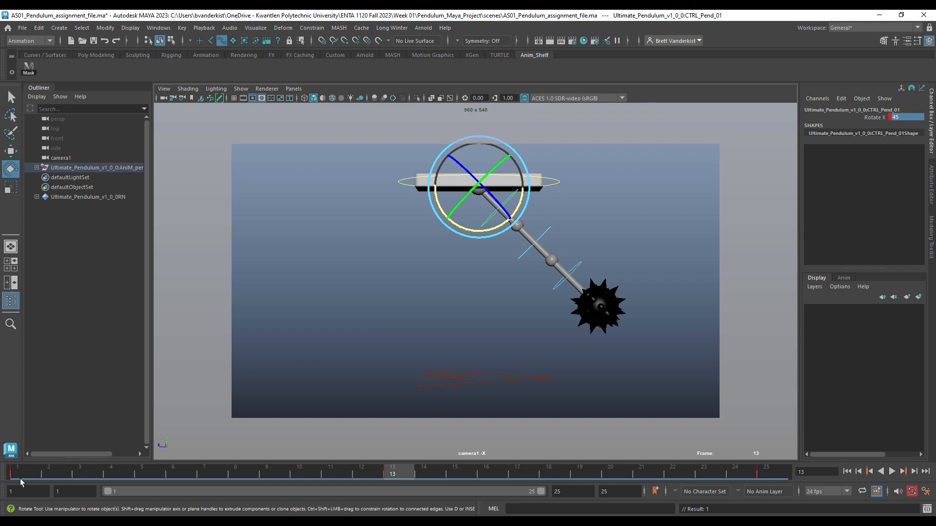
Review the keyed frames and play back the pendulum swing from frame 1
{"action": "left_click", "coordinate": [25, 476]}
{"action": "left_click", "coordinate": [385, 480]}
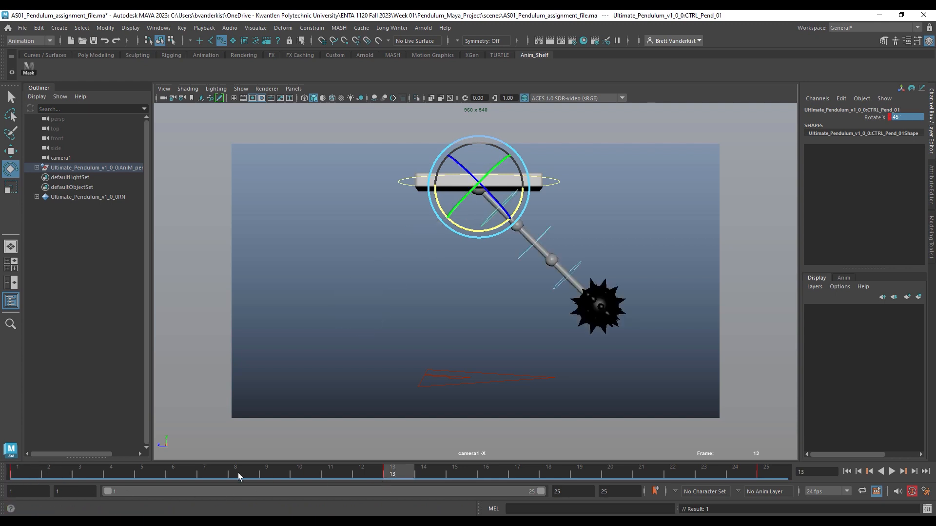
{"action": "left_click", "coordinate": [24, 476]}
{"action": "left_click", "coordinate": [894, 474]}
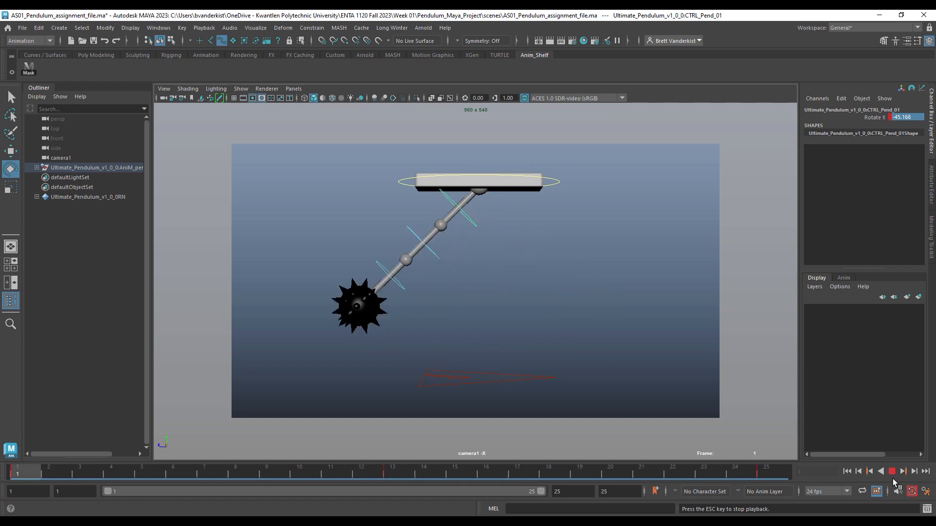
{"action": "left_click", "coordinate": [892, 472]}
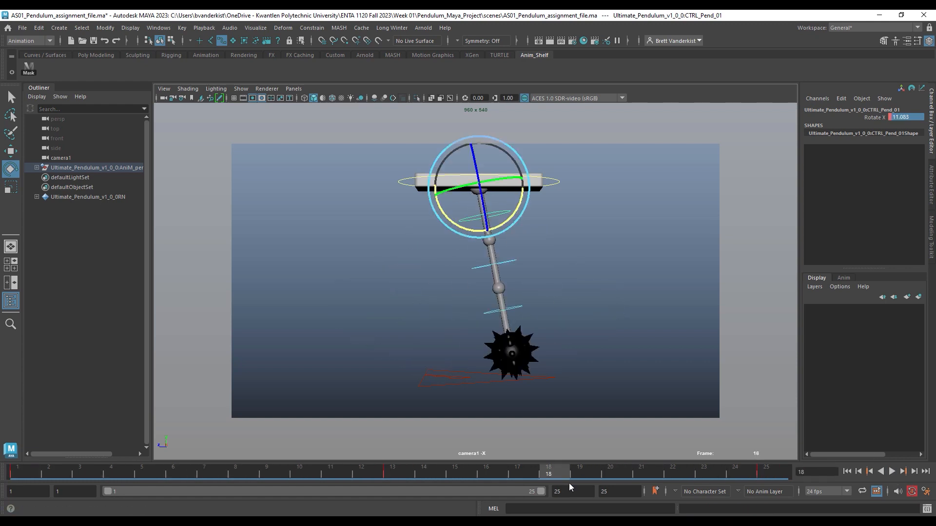
Try the Play Every Frame, Free playback speed and play the pendulum swing with it
{"action": "right_click", "coordinate": [554, 472]}
{"action": "mouse_move", "coordinate": [599, 394]}
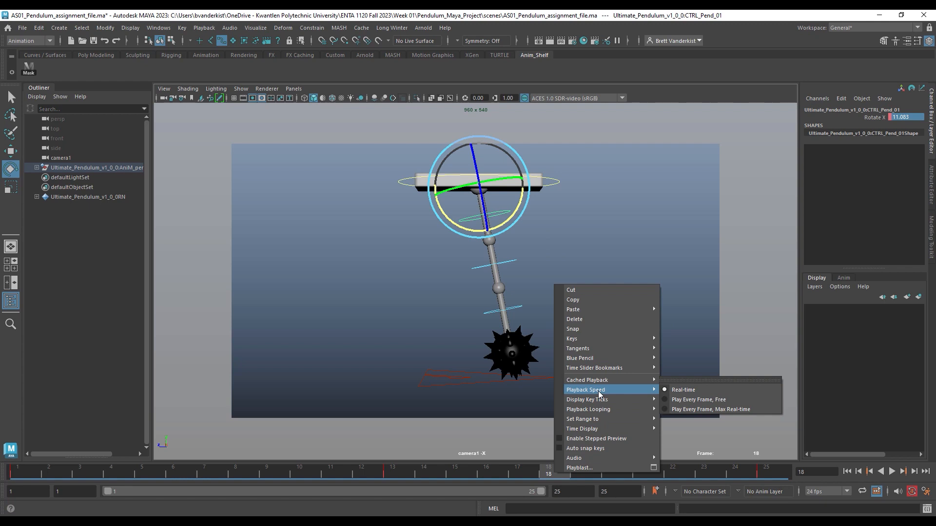
{"action": "left_click", "coordinate": [723, 400]}
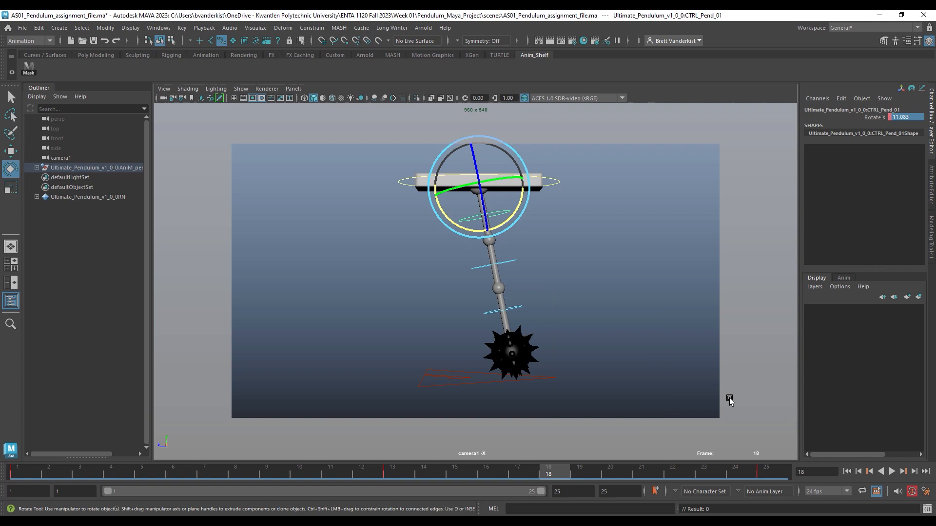
{"action": "left_click", "coordinate": [892, 472]}
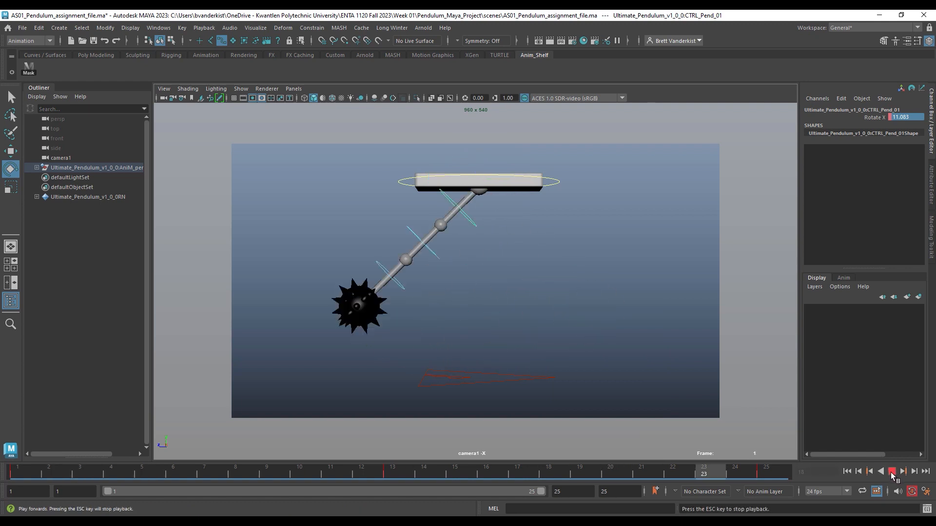
{"action": "left_click", "coordinate": [892, 472]}
Set the playback speed back to Real-time and play the swing from frame 1
{"action": "left_click", "coordinate": [502, 472]}
{"action": "right_click", "coordinate": [501, 472]}
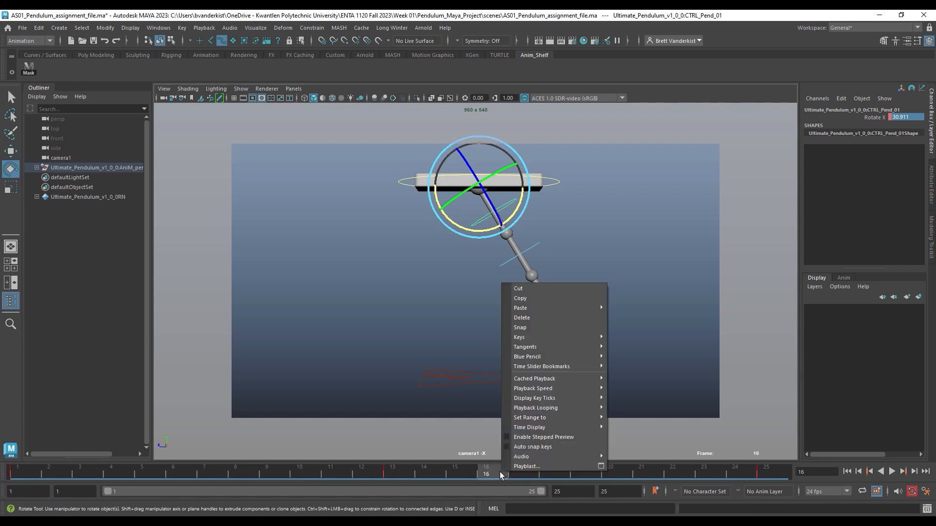
{"action": "mouse_move", "coordinate": [554, 388]}
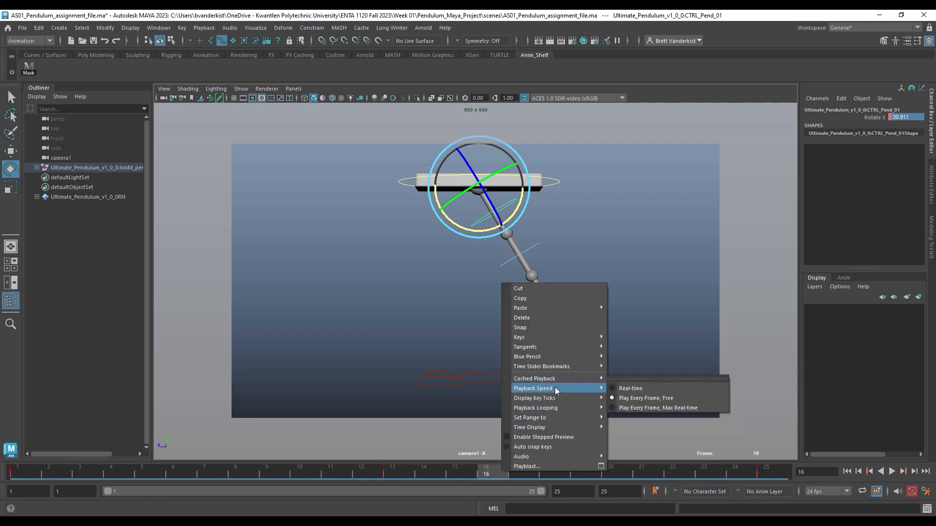
{"action": "left_click", "coordinate": [646, 391]}
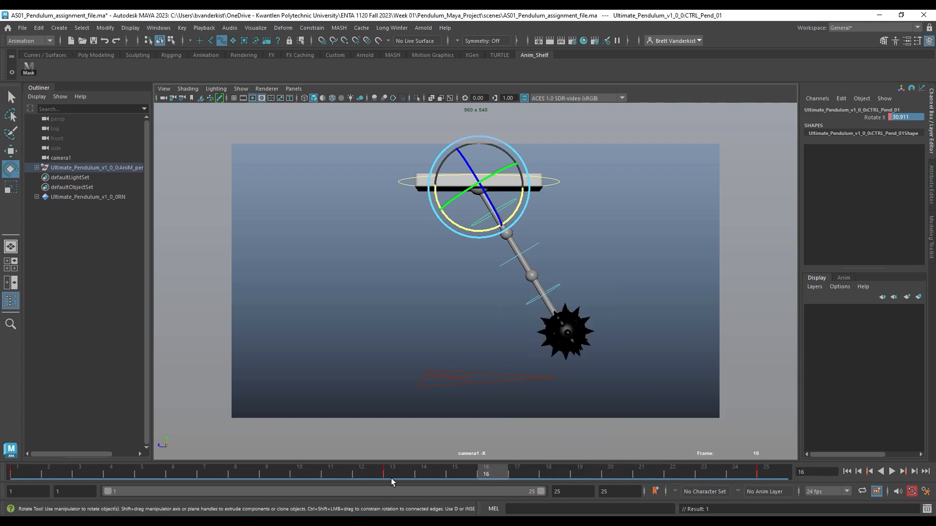
{"action": "left_click_drag", "start_coordinate": [391, 475], "coordinate": [23, 474]}
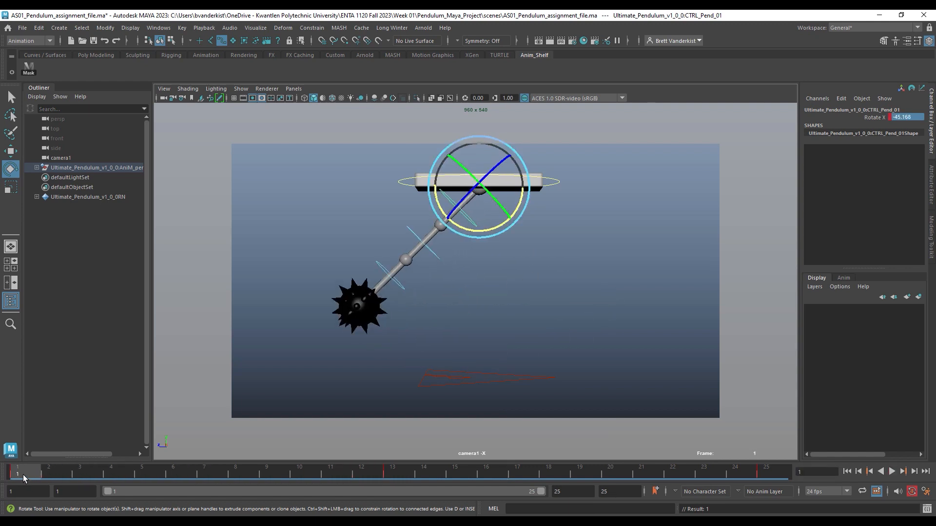
{"action": "key", "text": "alt+v"}
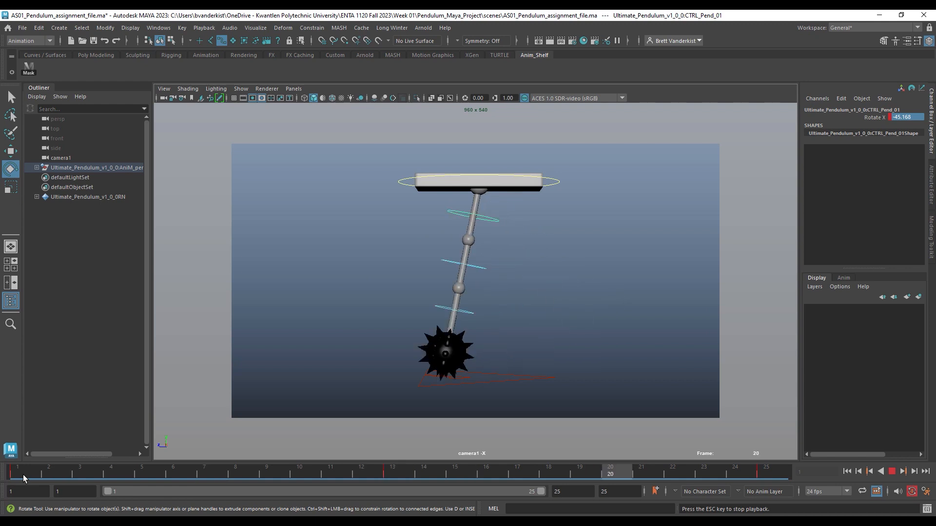
{"action": "key", "text": "alt+v"}
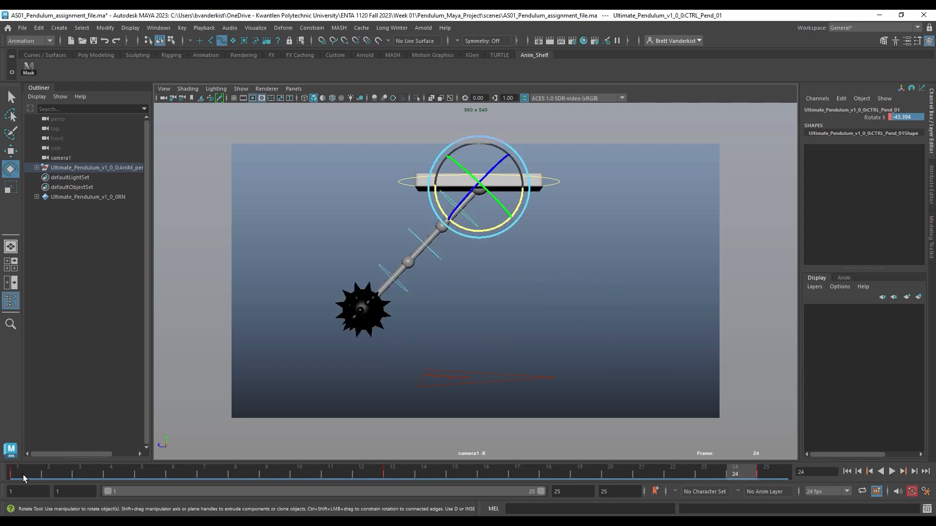
Turn on the Frame Rate heads-up display and play the animation to check its real-time speed
{"action": "left_click", "coordinate": [130, 28]}
{"action": "mouse_move", "coordinate": [275, 67]}
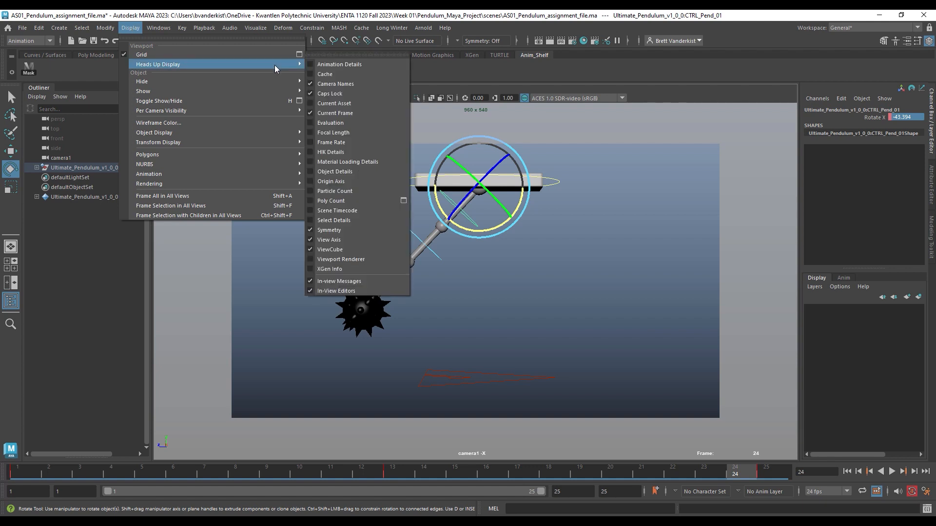
{"action": "left_click", "coordinate": [309, 143]}
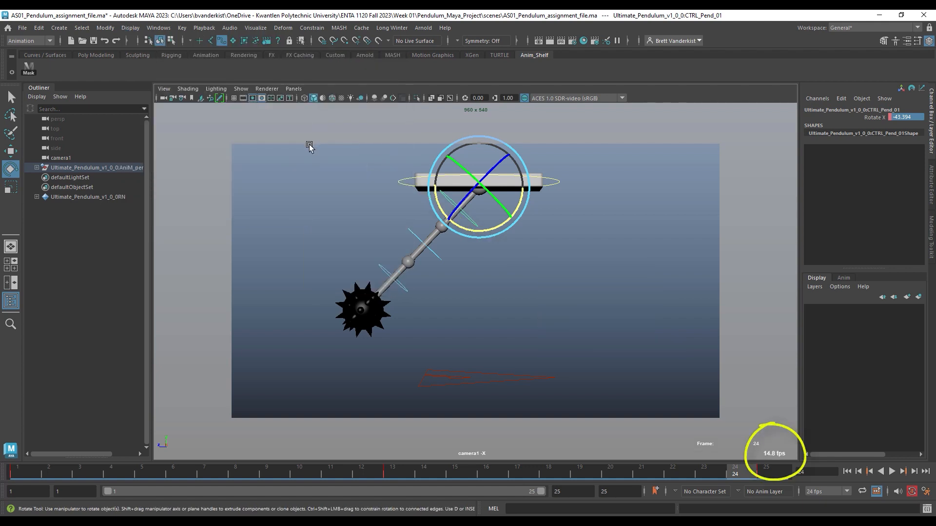
{"action": "left_click", "coordinate": [894, 475]}
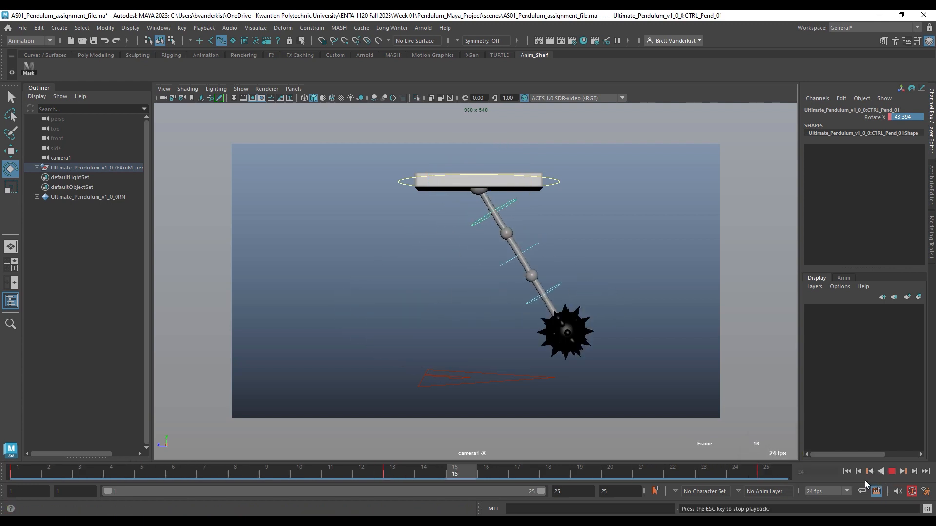
{"action": "left_click", "coordinate": [894, 476]}
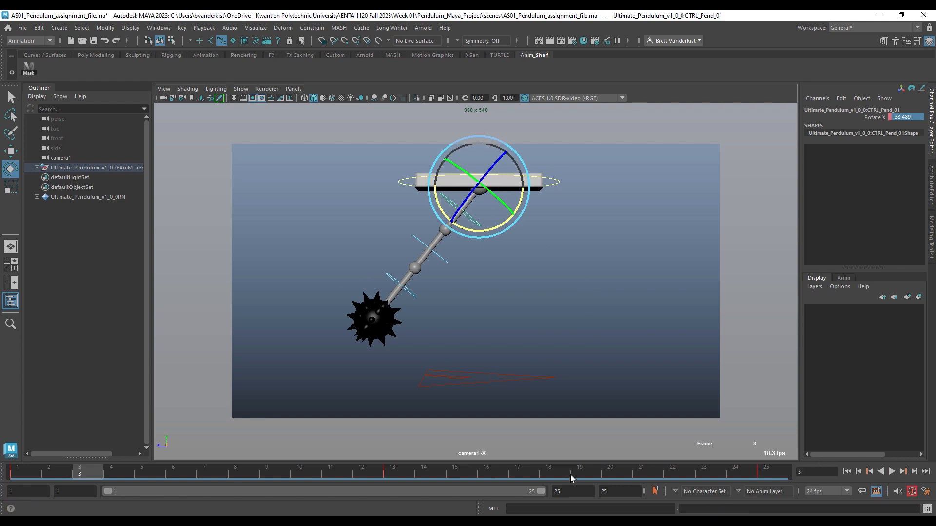
Switch the playback speed to Play Every Frame, Free and check the frame rate read-out during playback
{"action": "left_click", "coordinate": [578, 471]}
{"action": "right_click", "coordinate": [578, 471]}
{"action": "mouse_move", "coordinate": [633, 388]}
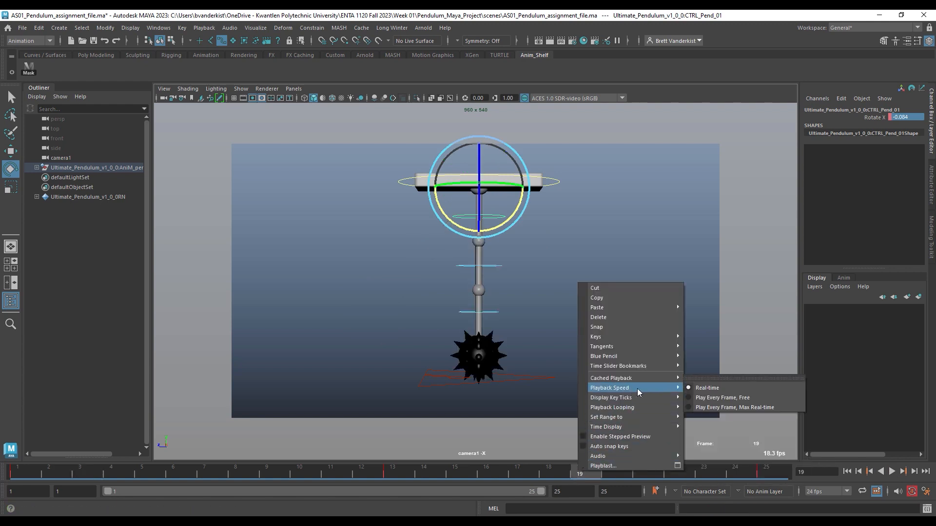
{"action": "left_click", "coordinate": [721, 398]}
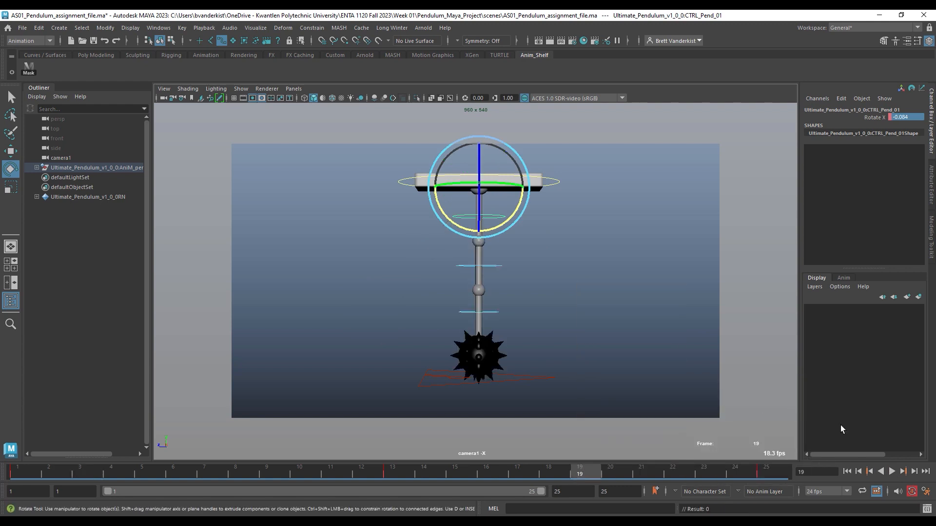
{"action": "left_click", "coordinate": [891, 472]}
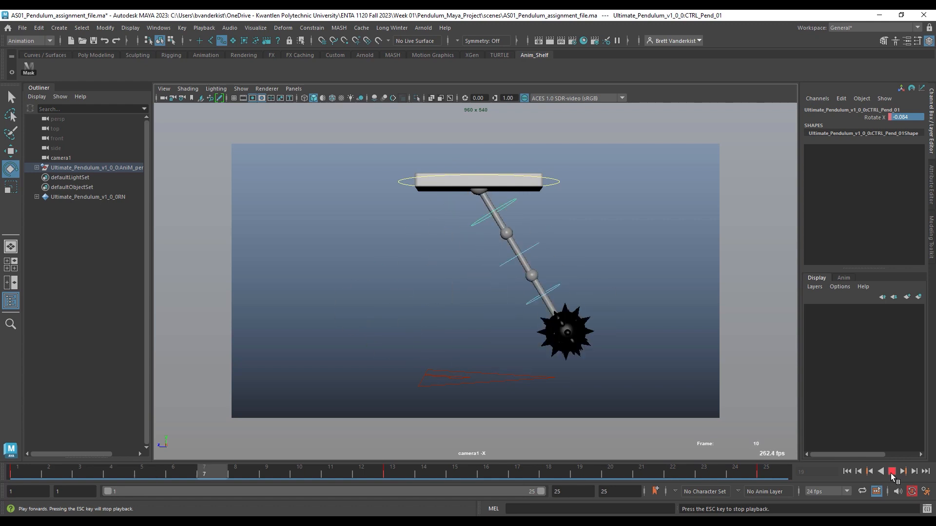
{"action": "left_click", "coordinate": [893, 472]}
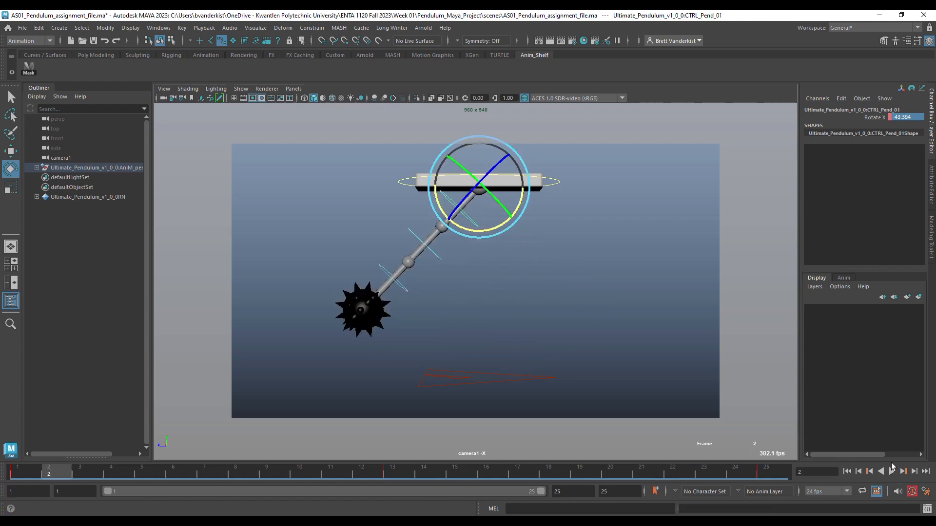
Restore the timeline's playback speed to Real-time
{"action": "left_click", "coordinate": [555, 472]}
{"action": "right_click", "coordinate": [555, 473]}
{"action": "mouse_move", "coordinate": [614, 390]}
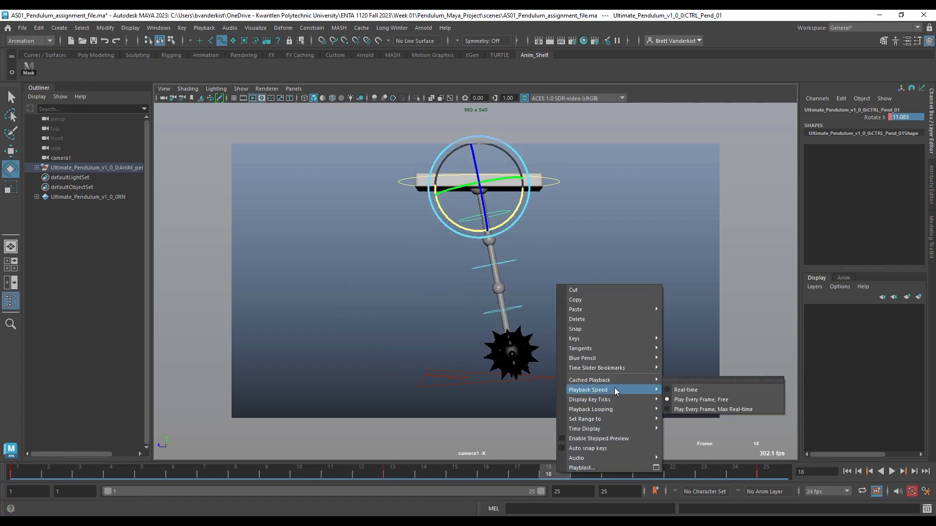
{"action": "left_click", "coordinate": [687, 390]}
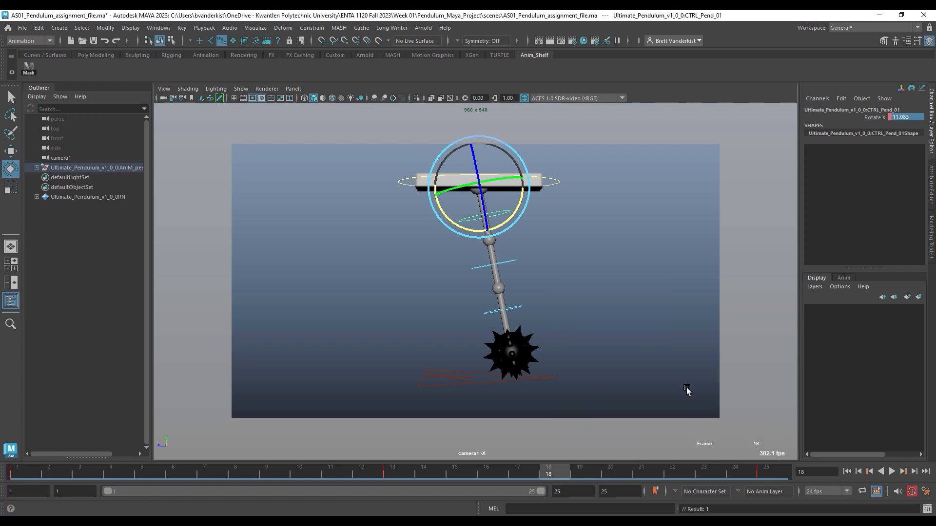
Switch the timeline's playback speed to Play Every Frame, Max Real-time with the time slider at frame 13
{"action": "left_click_drag", "start_coordinate": [170, 474], "coordinate": [341, 474]}
{"action": "right_click", "coordinate": [342, 476]}
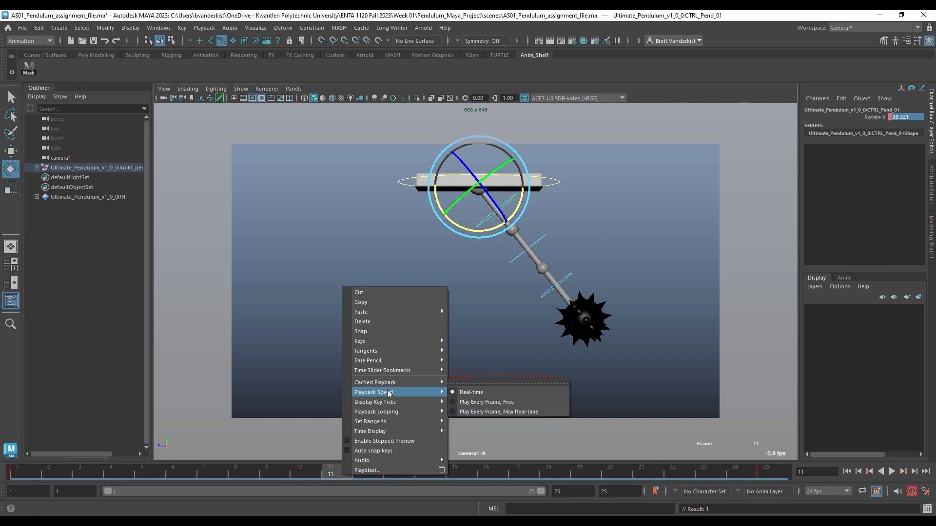
{"action": "left_click", "coordinate": [325, 476]}
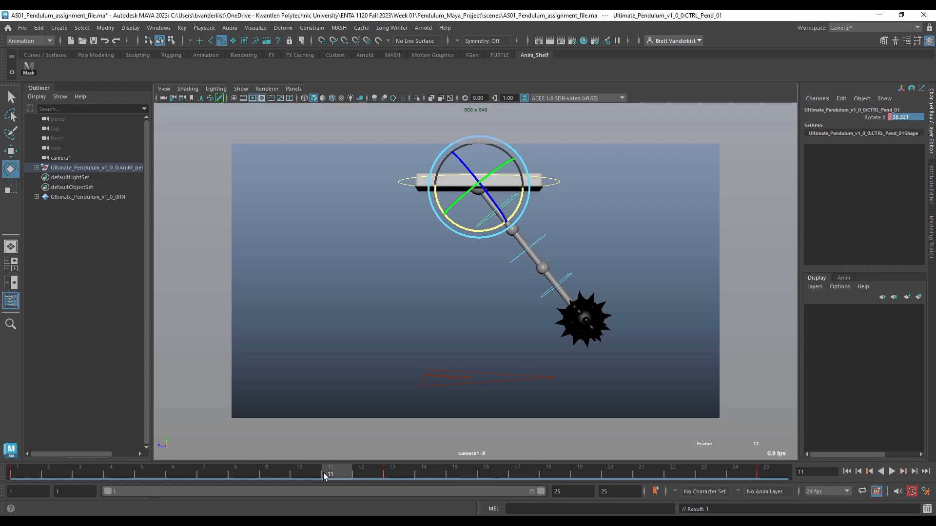
{"action": "left_click", "coordinate": [399, 473]}
{"action": "right_click", "coordinate": [400, 473]}
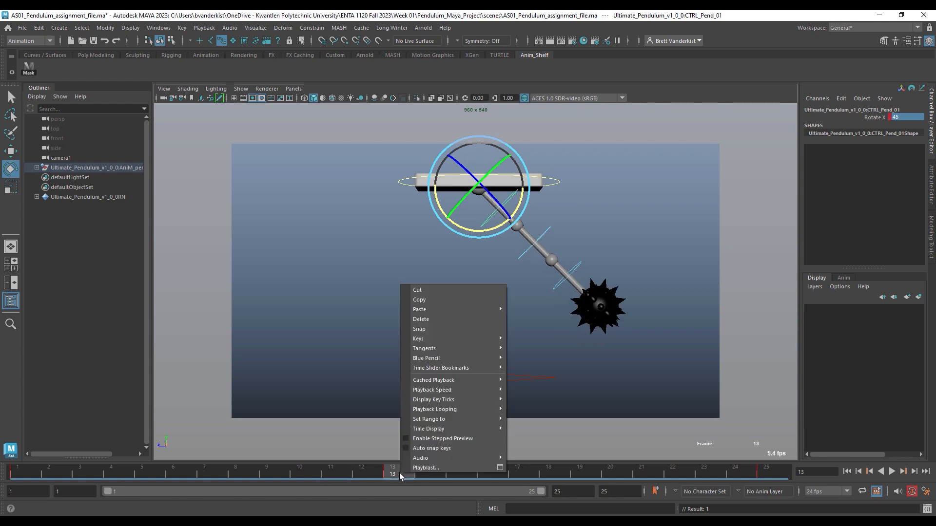
{"action": "mouse_move", "coordinate": [436, 403]}
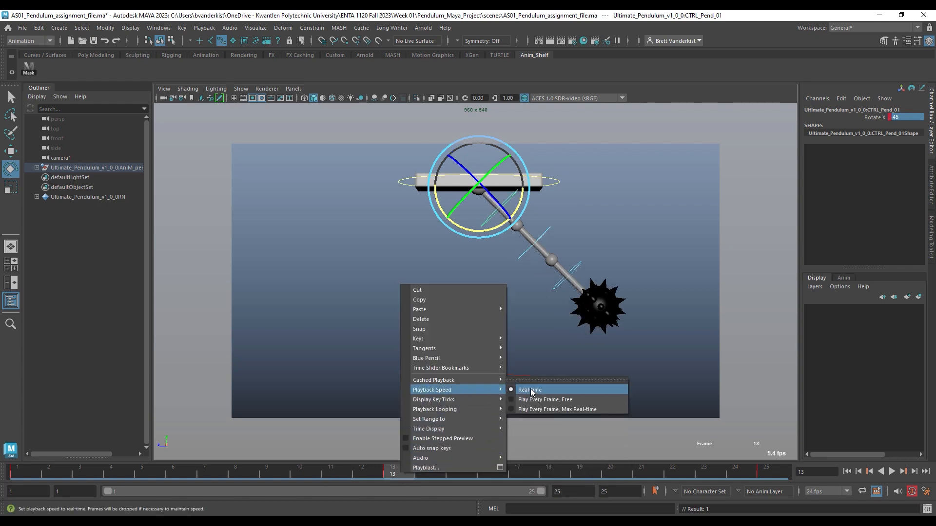
{"action": "left_click", "coordinate": [560, 410]}
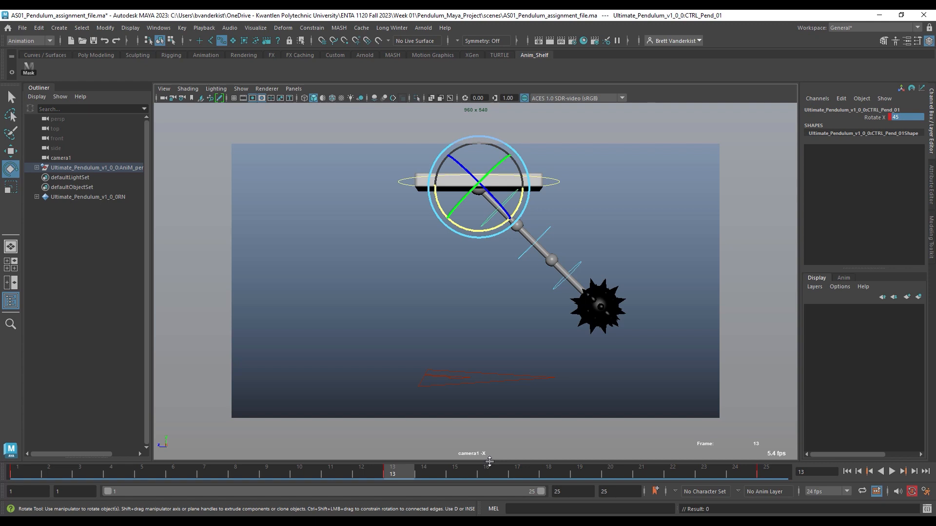
Return the timeline's playback speed to Real-time
{"action": "right_click", "coordinate": [401, 474]}
{"action": "mouse_move", "coordinate": [433, 416]}
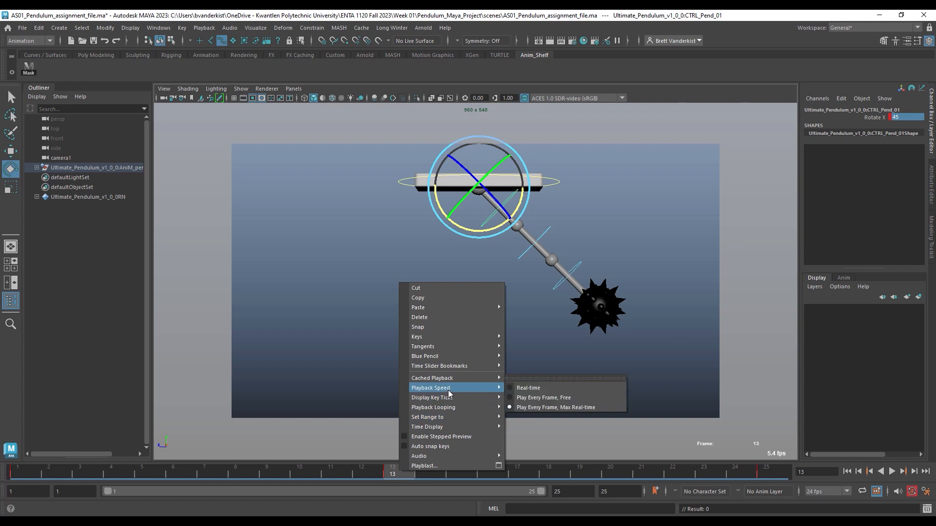
{"action": "left_click", "coordinate": [524, 392]}
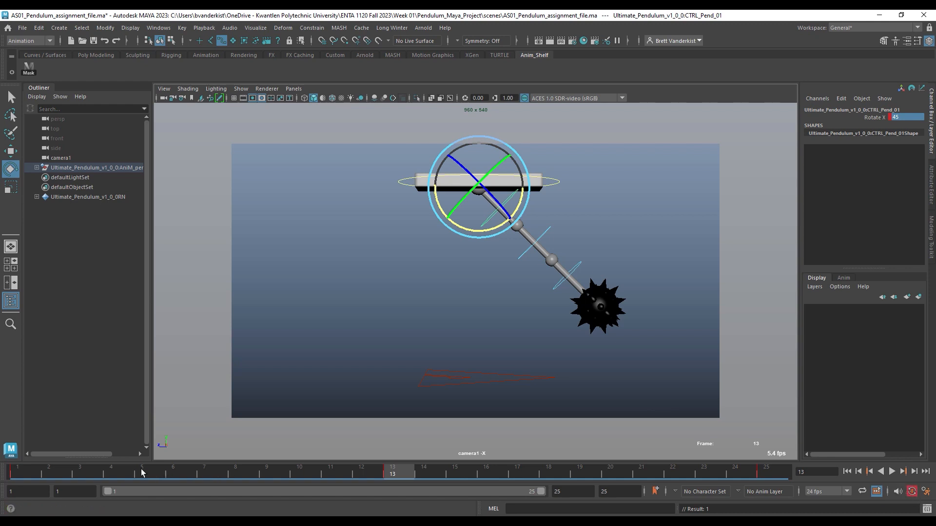
Try rotating the uppermost pendulum control to about -39 degrees in Rotate X at frame 6, and undo the rotation
{"action": "left_click", "coordinate": [70, 472]}
{"action": "left_click_drag", "start_coordinate": [69, 481], "coordinate": [176, 468]}
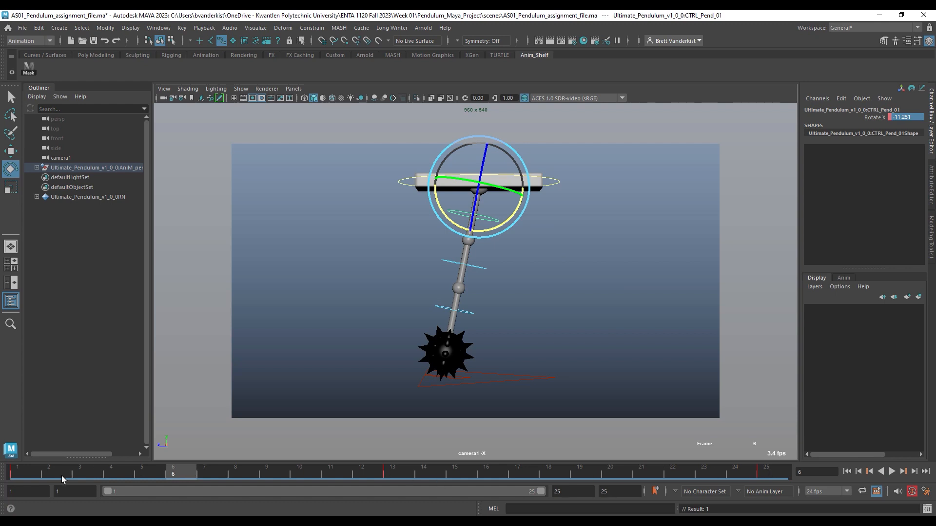
{"action": "left_click_drag", "start_coordinate": [504, 225], "coordinate": [482, 234]}
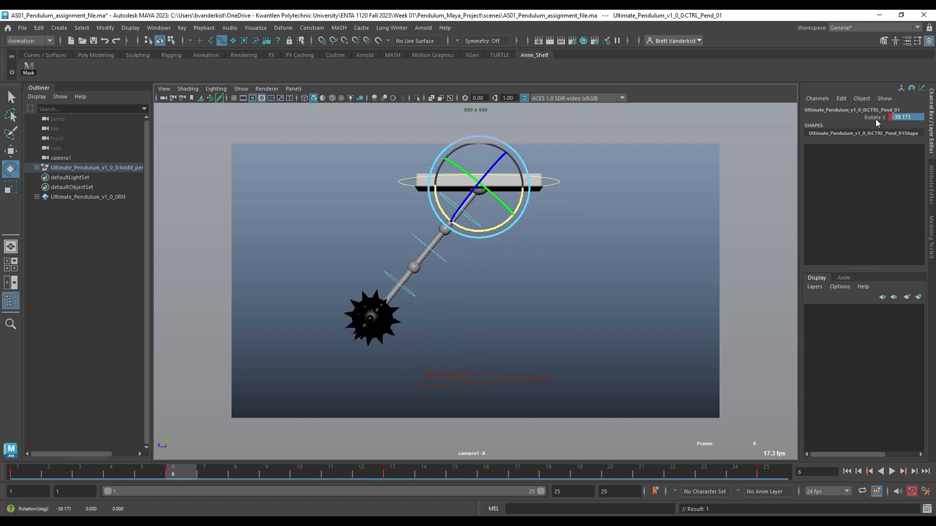
{"action": "key", "text": "ctrl+z"}
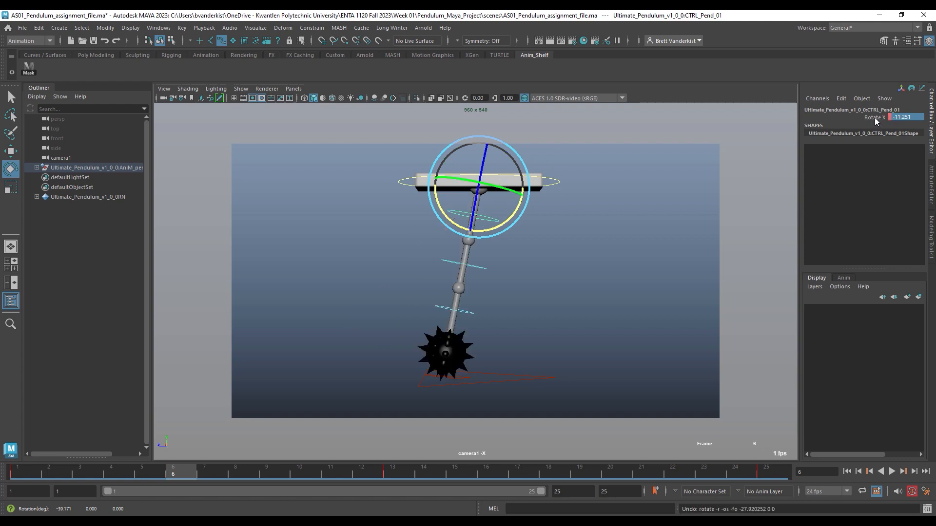
Select the main pendulum control, key all its keyable attributes at frames 1 and 8, and review those frames
{"action": "key", "text": "q"}
{"action": "left_click", "coordinate": [553, 179]}
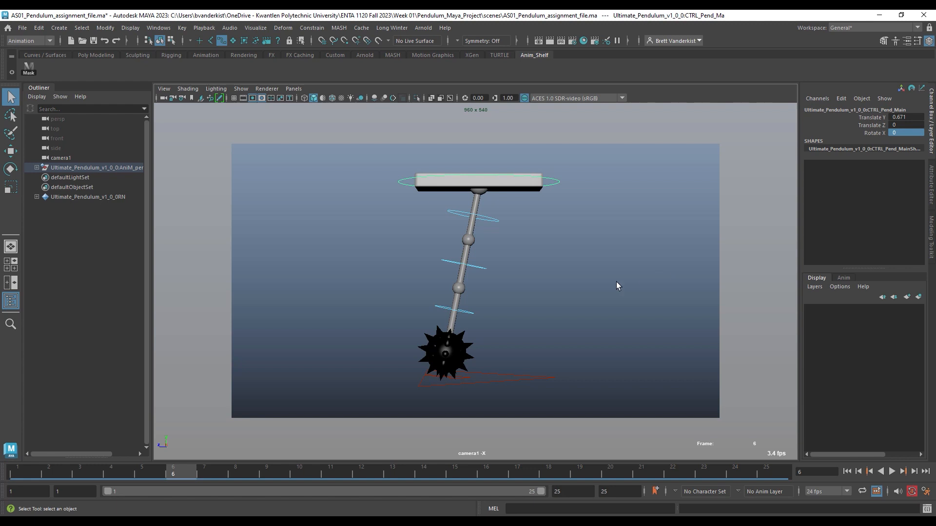
{"action": "key", "text": "w"}
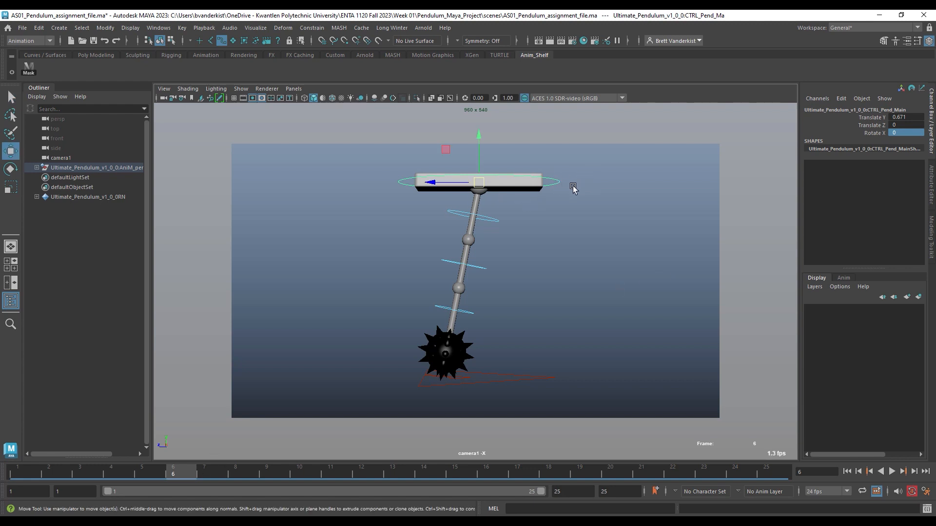
{"action": "left_click_drag", "start_coordinate": [157, 477], "coordinate": [246, 475]}
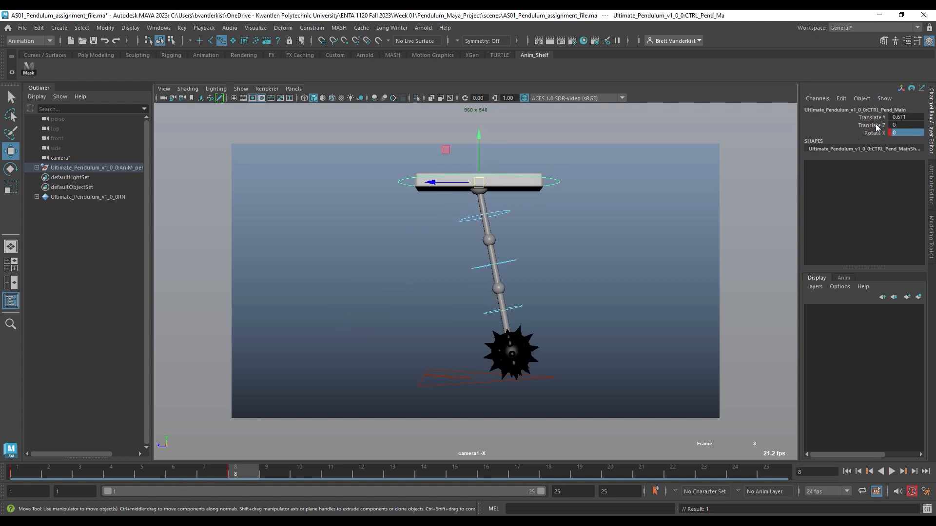
{"action": "left_click_drag", "start_coordinate": [883, 118], "coordinate": [877, 133]}
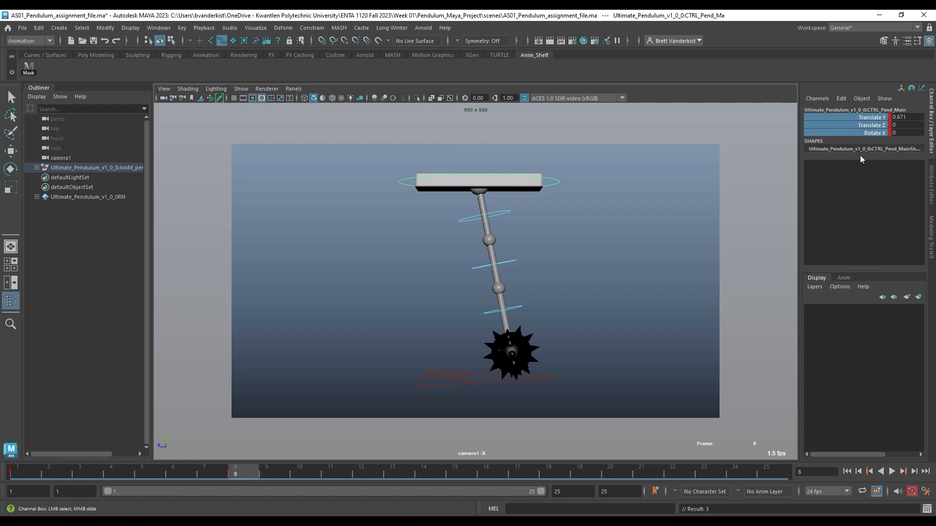
{"action": "left_click", "coordinate": [24, 475]}
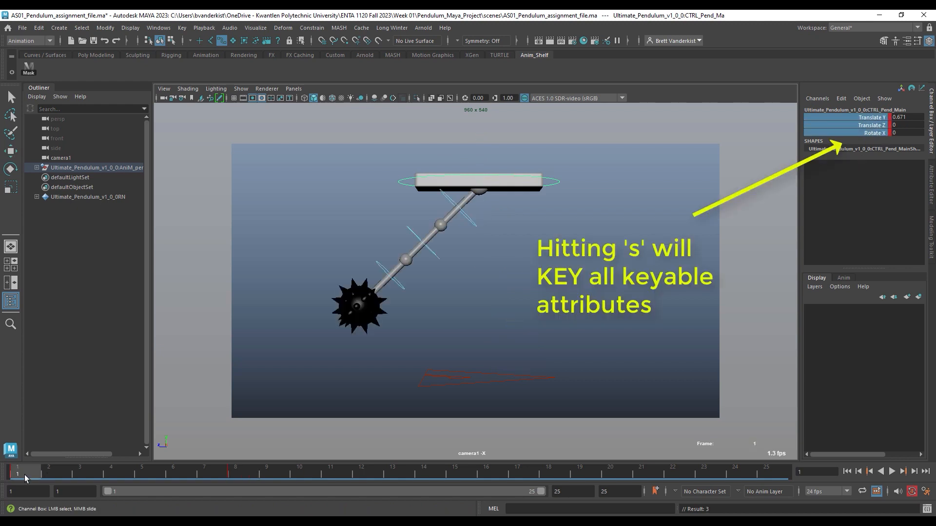
{"action": "left_click", "coordinate": [236, 473]}
{"action": "key", "text": "w"}
{"action": "left_click", "coordinate": [557, 312]}
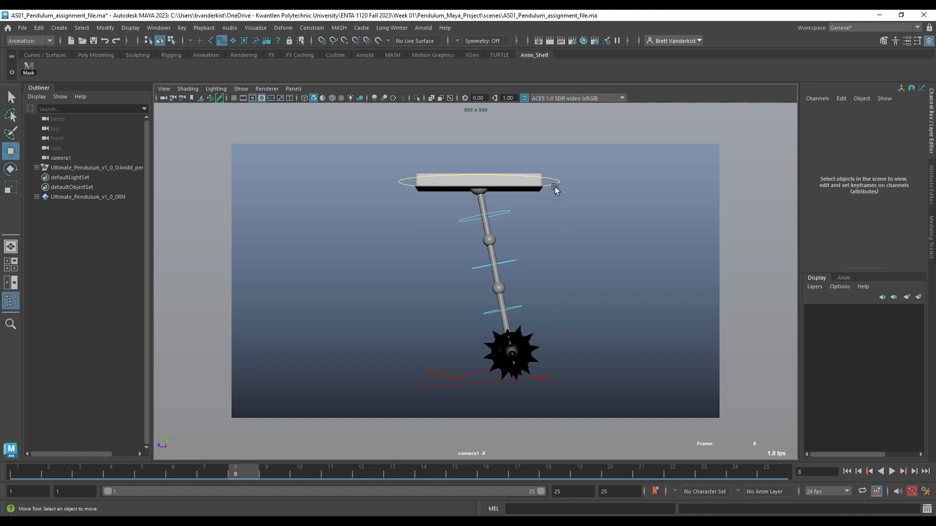
At frame 12, raise the main pendulum control to a Translate Y of about 1.28 so the move is keyed
{"action": "left_click_drag", "start_coordinate": [253, 475], "coordinate": [362, 472]}
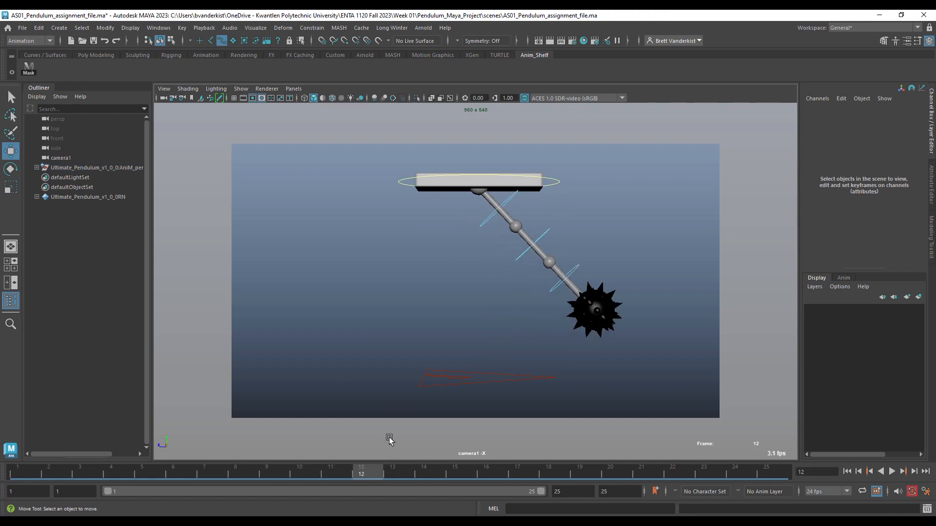
{"action": "left_click", "coordinate": [552, 182]}
{"action": "left_click_drag", "start_coordinate": [481, 141], "coordinate": [482, 120]}
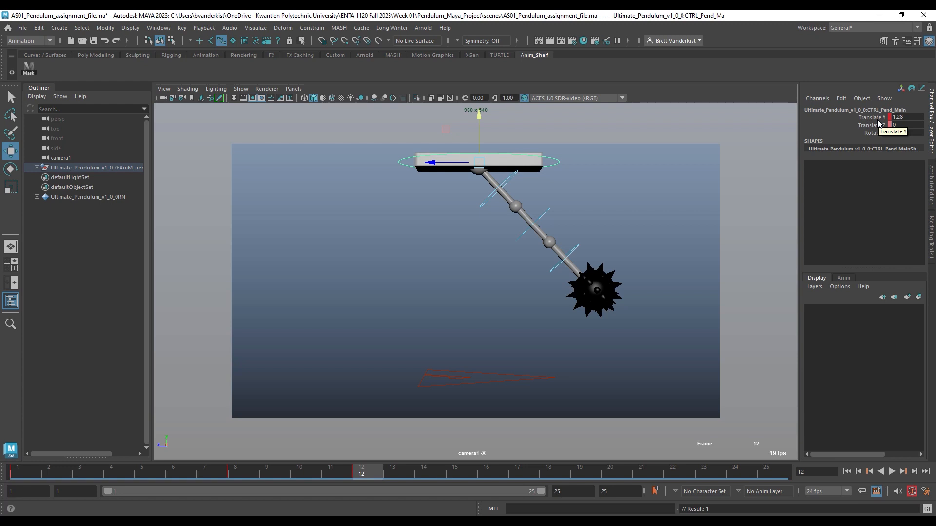
Delete every key of the main pendulum control across the whole timeline
{"action": "double_click", "coordinate": [256, 471]}
{"action": "right_click", "coordinate": [256, 470]}
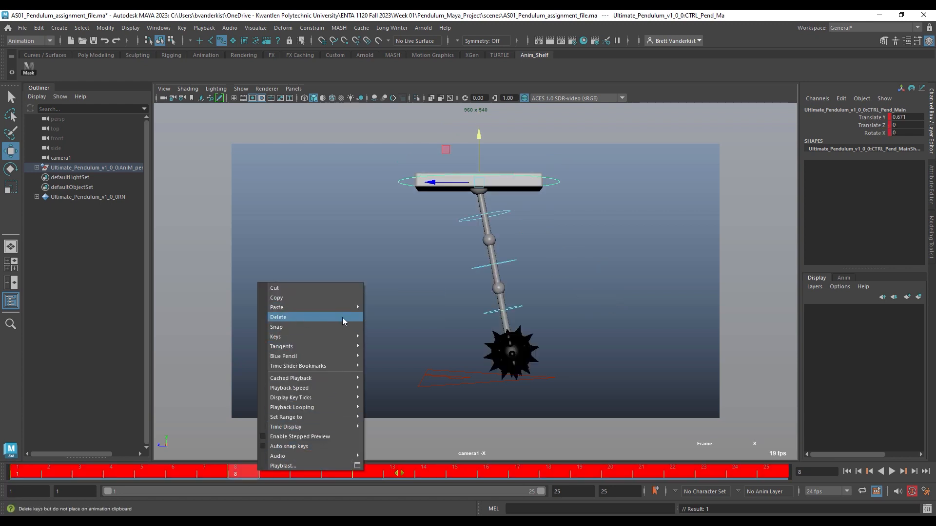
{"action": "left_click", "coordinate": [343, 318]}
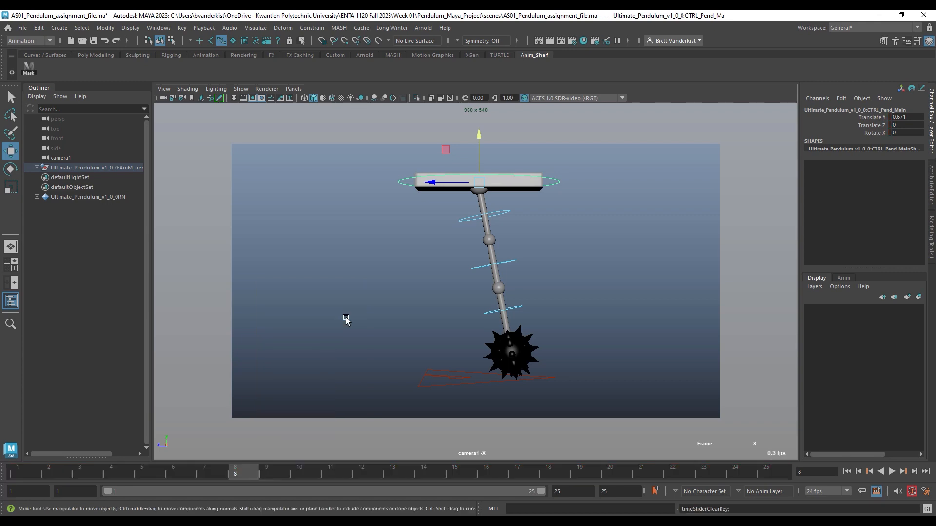
Open the animation preferences, select the uppermost pendulum control and set the time slider's key tick size to 5x
{"action": "left_click", "coordinate": [927, 492]}
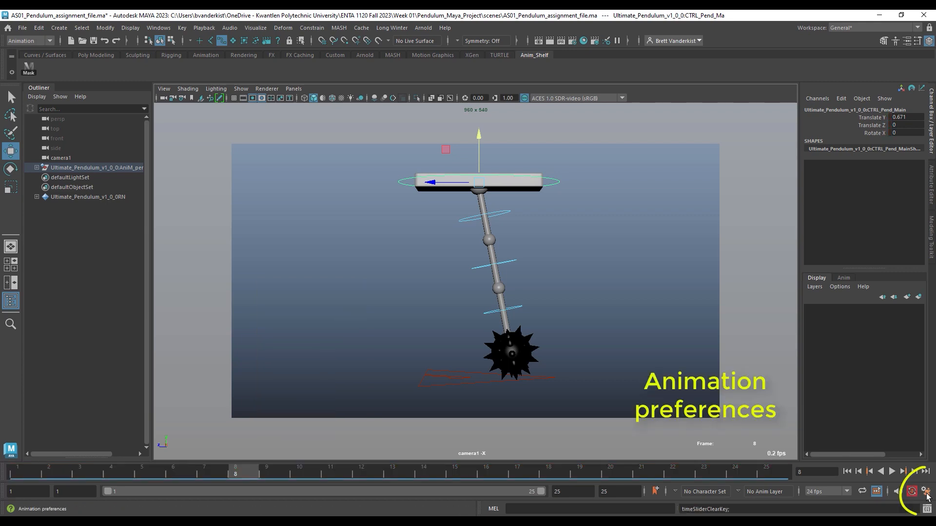
{"action": "left_click_drag", "start_coordinate": [293, 177], "coordinate": [768, 100]}
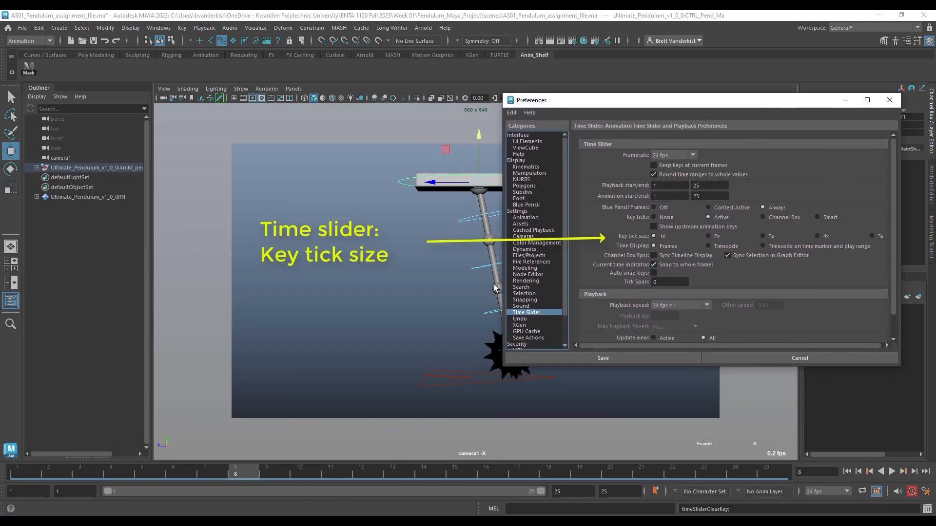
{"action": "left_click", "coordinate": [472, 219]}
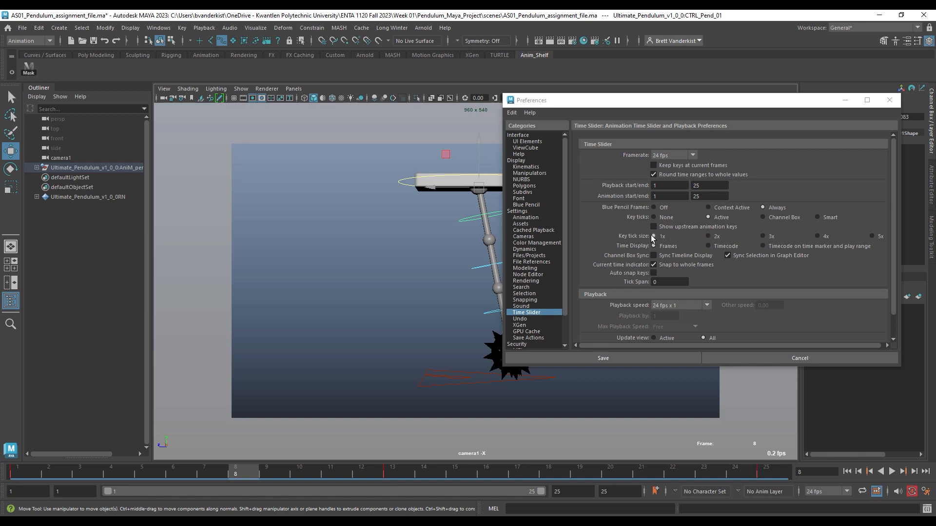
{"action": "left_click", "coordinate": [873, 236]}
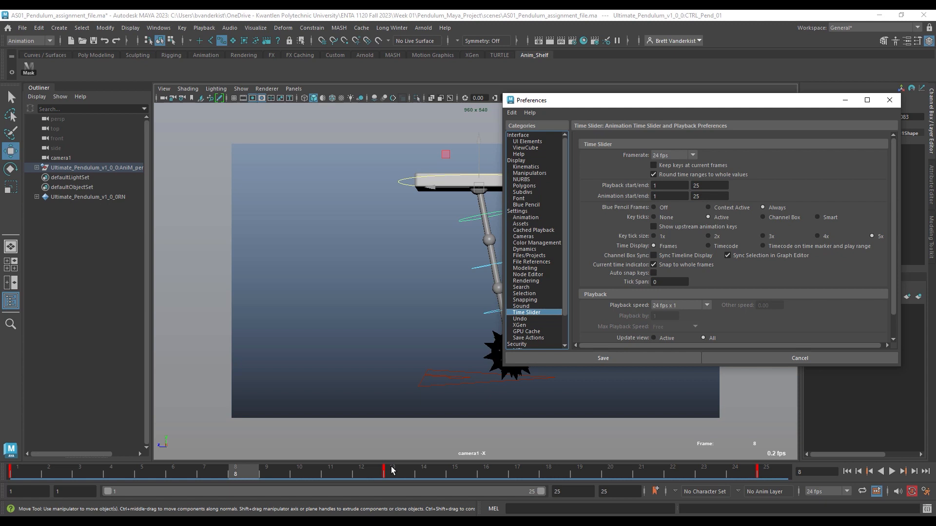
Choose 24 fps x 1 as the playback speed in the time slider preferences
{"action": "left_click_drag", "start_coordinate": [894, 297], "coordinate": [894, 320]}
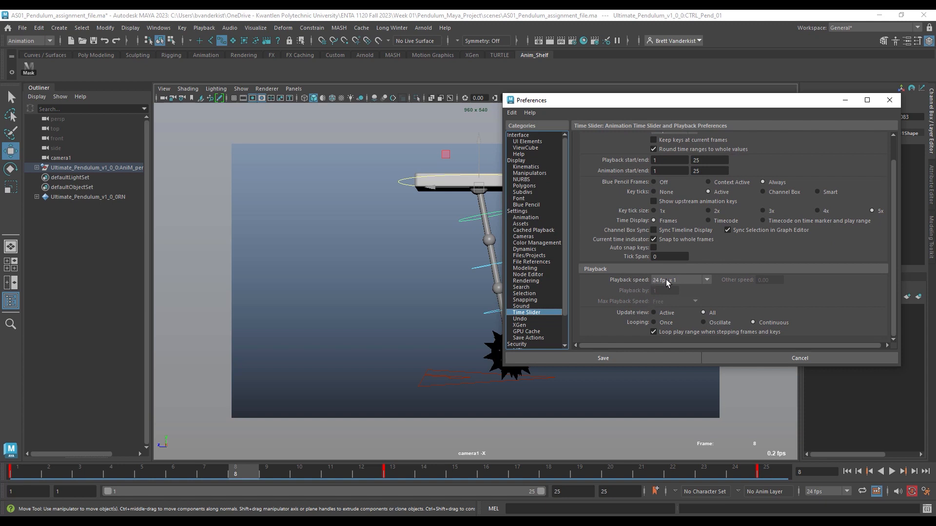
{"action": "left_click", "coordinate": [706, 280]}
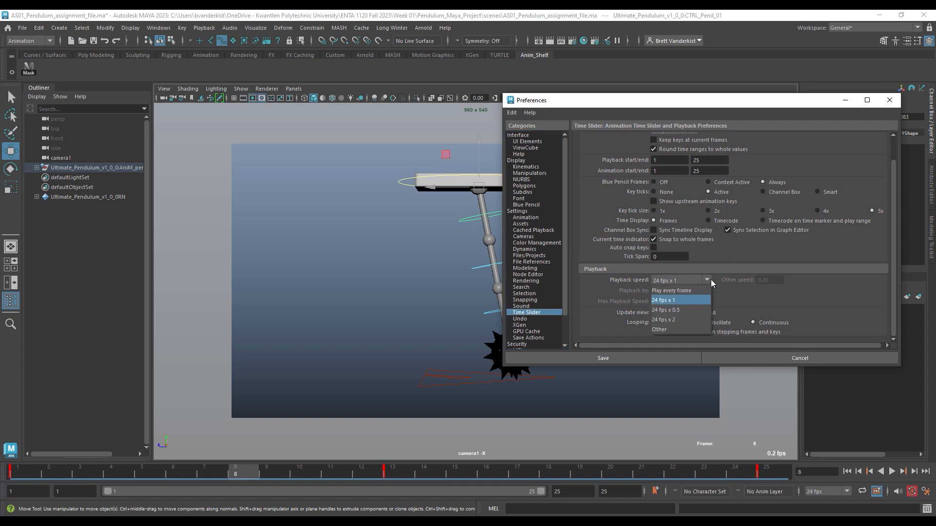
{"action": "left_click", "coordinate": [687, 300]}
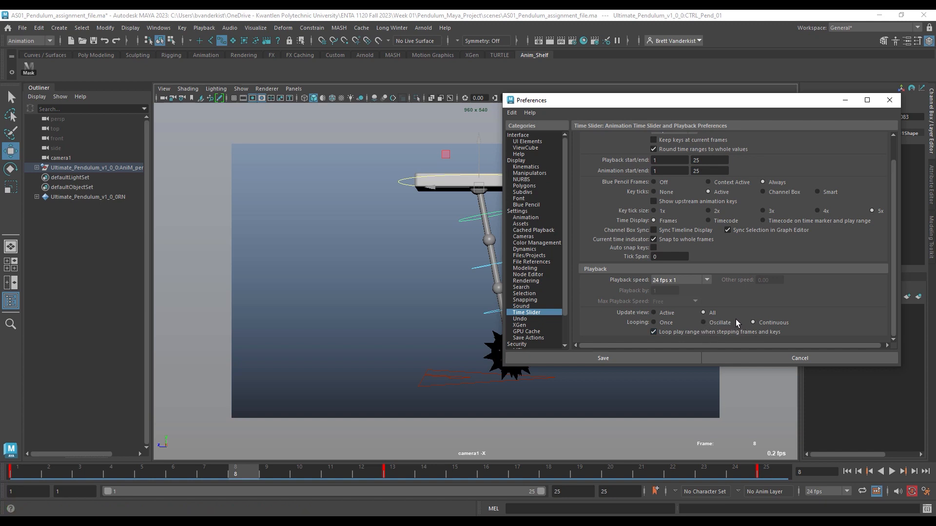
Switch the workspace to the four-view layout and minimize the Preferences window
{"action": "left_click", "coordinate": [11, 268]}
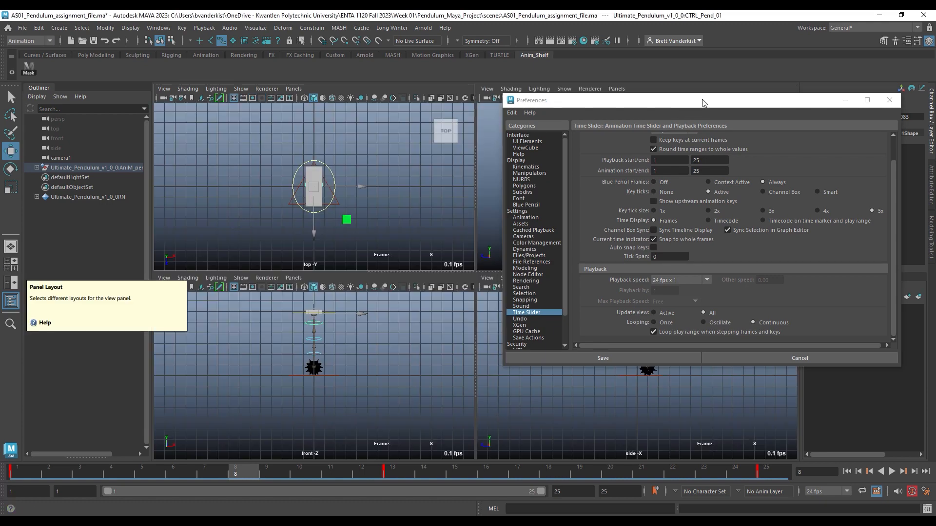
{"action": "left_click", "coordinate": [845, 100]}
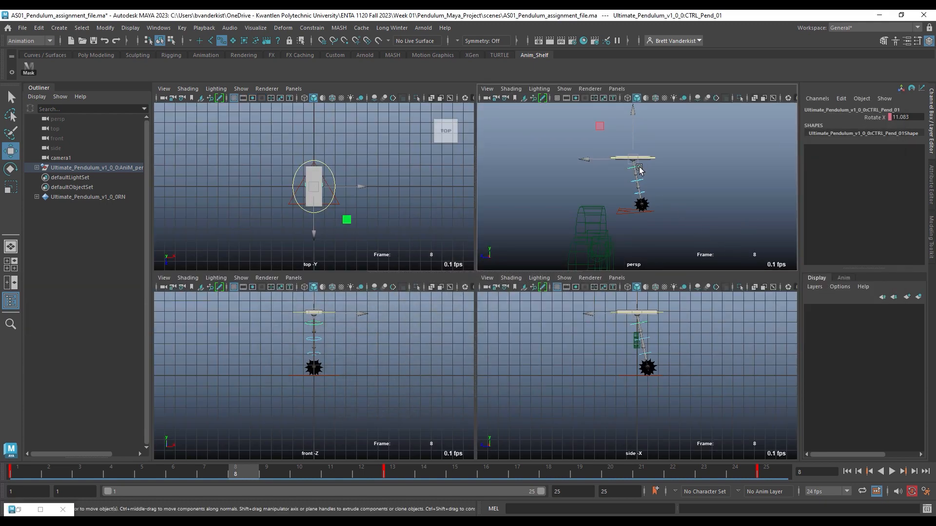
Try rotating the uppermost pendulum control in the perspective view to see all four views update, and undo the rotation
{"action": "key", "text": "e"}
{"action": "left_click_drag", "start_coordinate": [666, 189], "coordinate": [659, 214]}
{"action": "key", "text": "ctrl+z"}
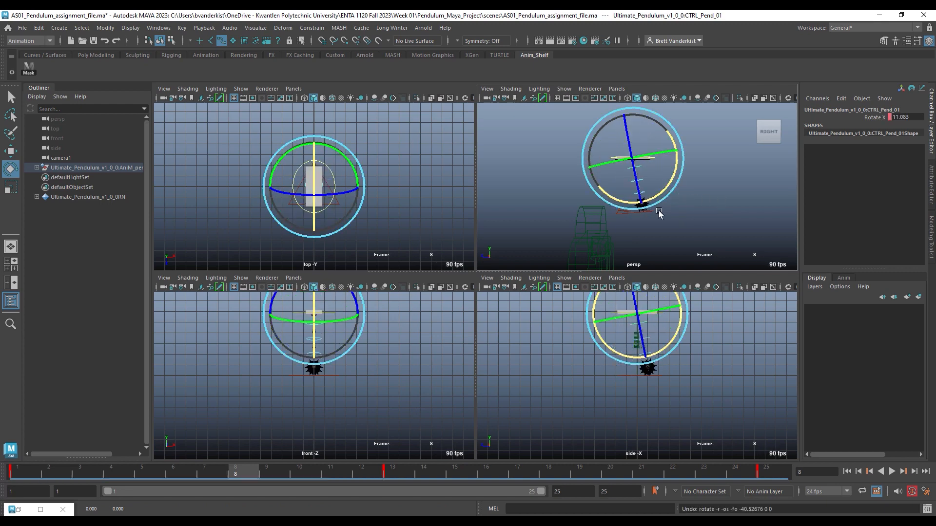
Look through camera1 in the top view's pane and tear that view off as a floating window
{"action": "left_click", "coordinate": [293, 88]}
{"action": "mouse_move", "coordinate": [351, 99]}
{"action": "left_click", "coordinate": [425, 97]}
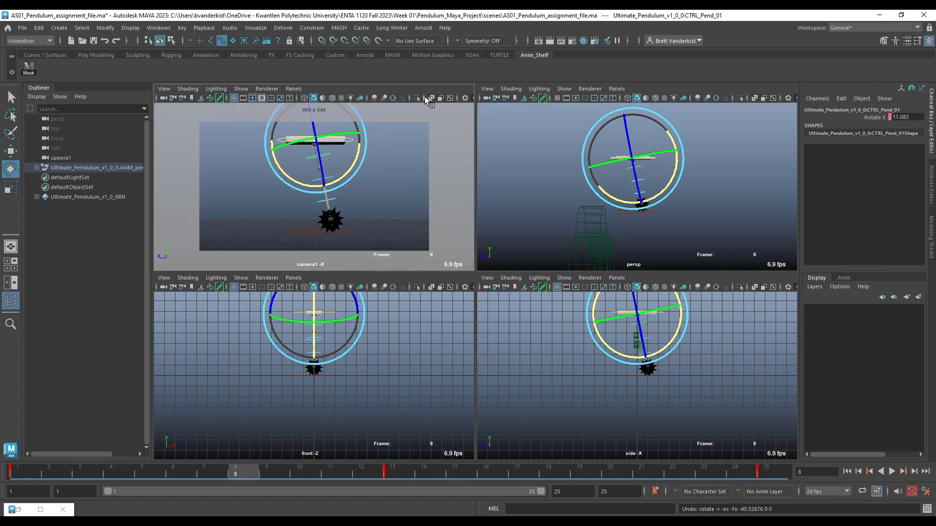
{"action": "left_click", "coordinate": [295, 90]}
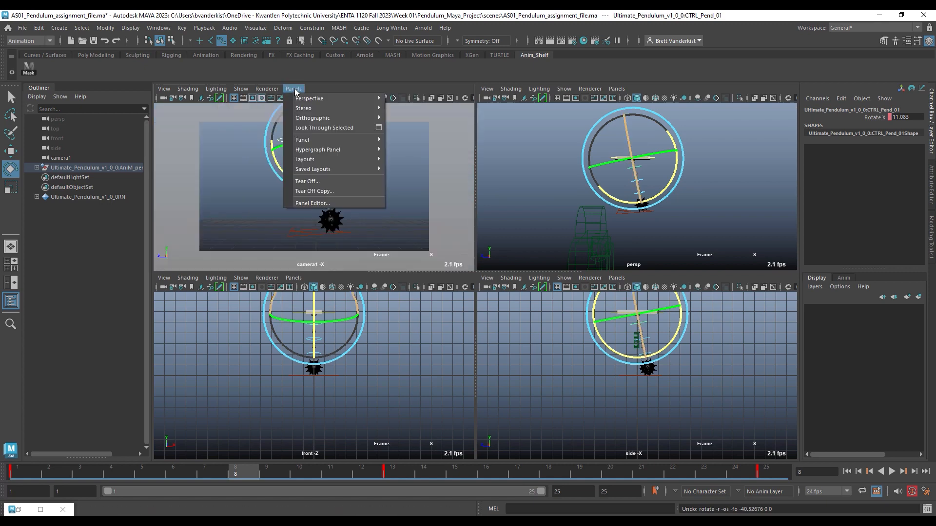
{"action": "left_click", "coordinate": [320, 182]}
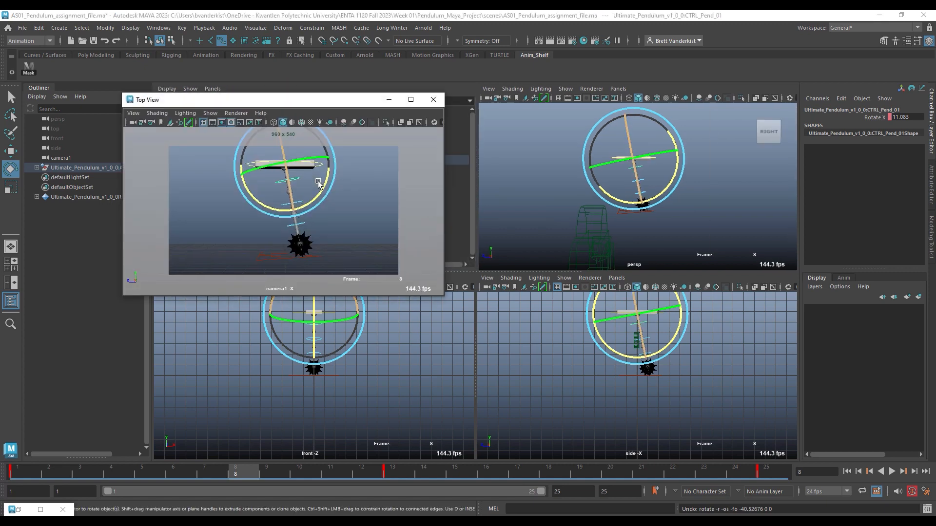
Maximize the perspective view behind the floating camera window and orbit around the pendulum at an angle
{"action": "key", "text": "space"}
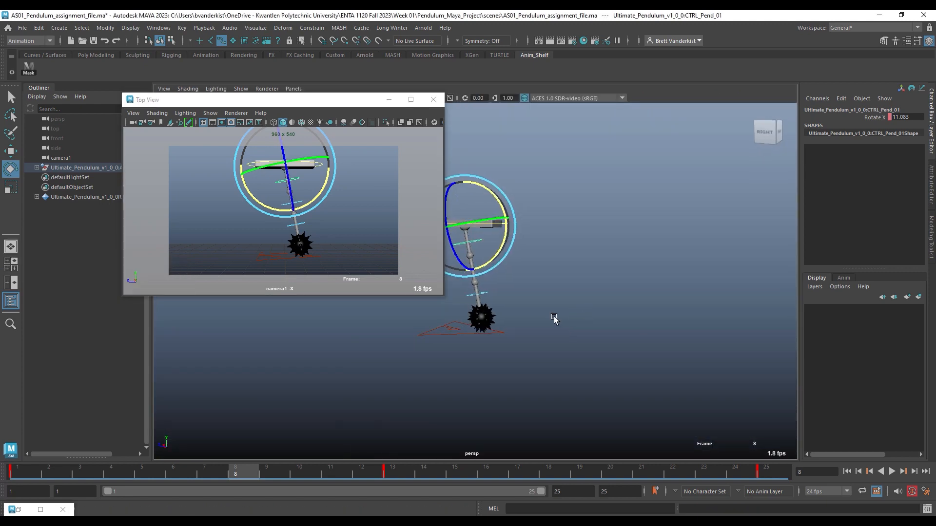
{"action": "left_click_drag", "start_coordinate": [555, 319], "coordinate": [717, 354], "text": "alt"}
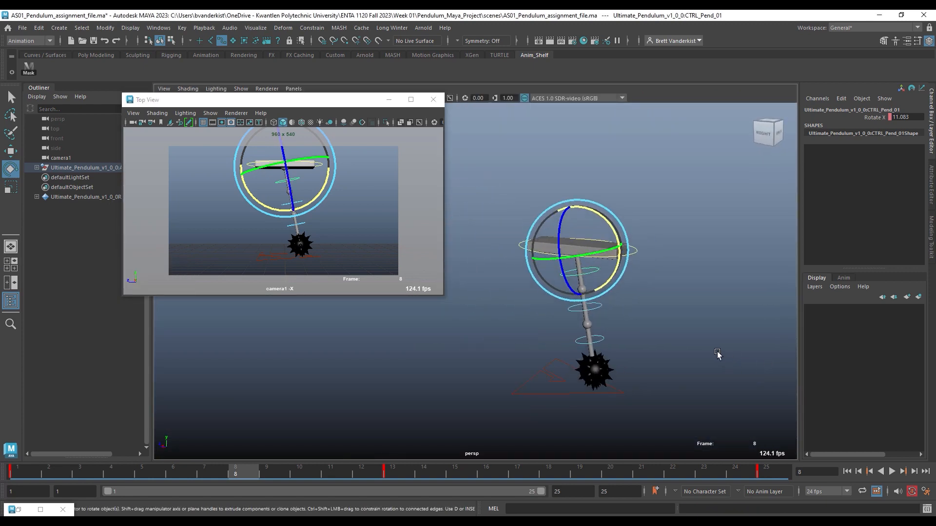
Try rotating the uppermost pendulum control in the perspective view beside the floating camera window, and undo the rotation
{"action": "middle_click_drag", "start_coordinate": [718, 352], "coordinate": [712, 321], "text": "alt"}
{"action": "left_click_drag", "start_coordinate": [610, 238], "coordinate": [585, 258]}
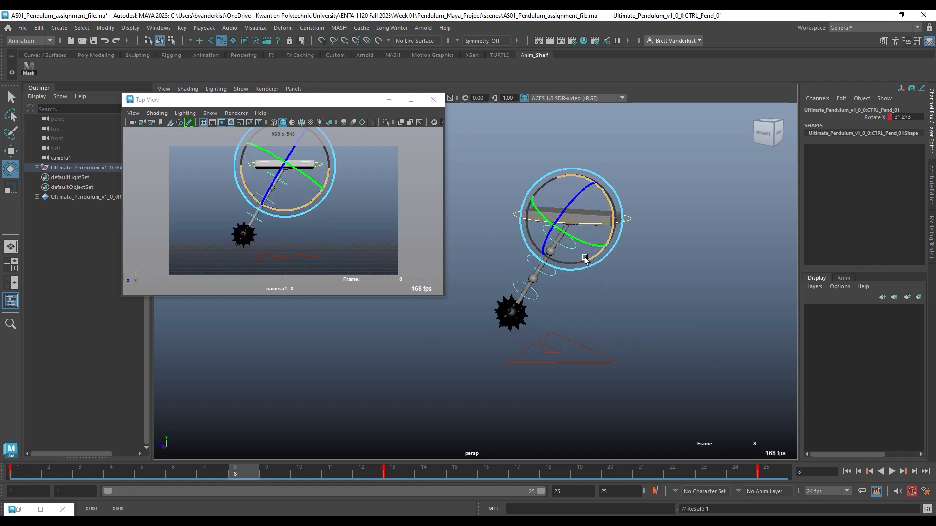
{"action": "key", "text": "ctrl+z"}
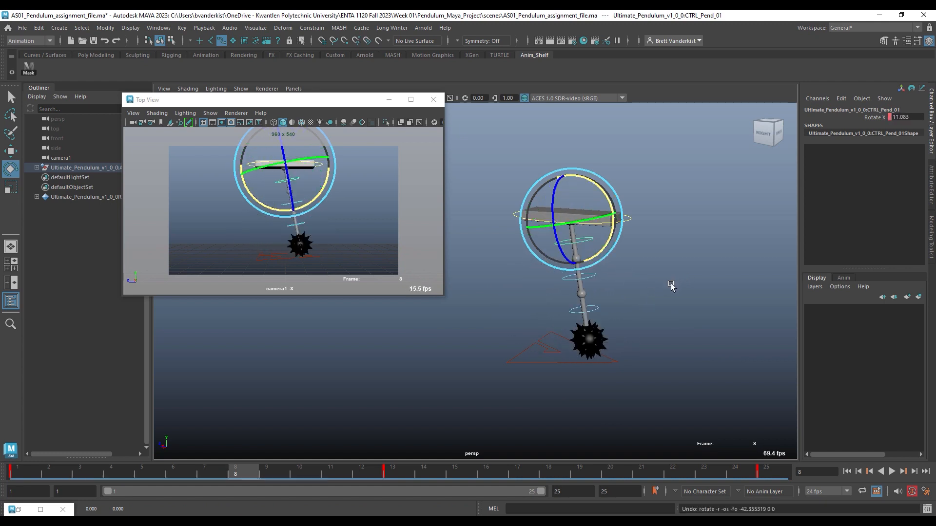
Restore the Preferences window, set the time slider's Update view option to Active, and save
{"action": "double_click", "coordinate": [17, 510]}
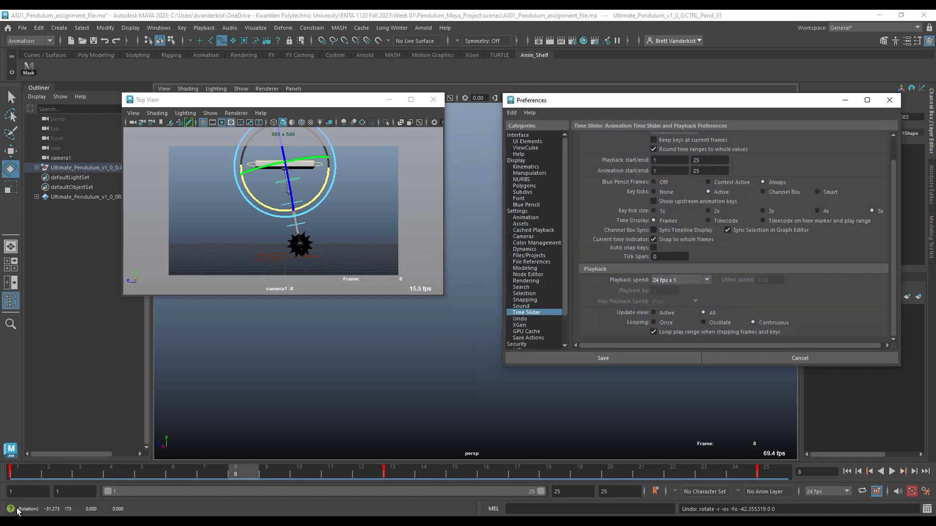
{"action": "left_click", "coordinate": [664, 313]}
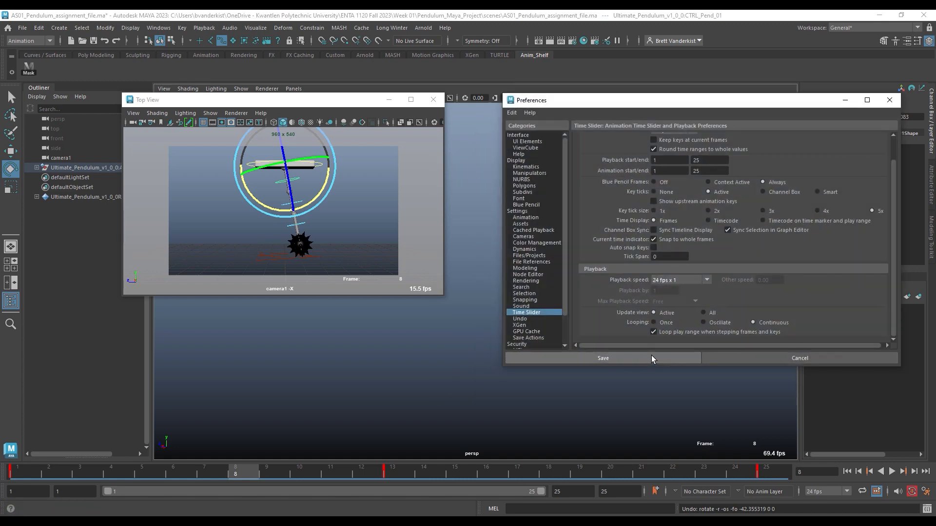
{"action": "left_click", "coordinate": [652, 357]}
Reselect the uppermost pendulum control and swing it back and forth in the perspective view, ending at about 8.2 degrees in X
{"action": "left_click_drag", "start_coordinate": [607, 197], "coordinate": [613, 212]}
{"action": "left_click", "coordinate": [489, 315]}
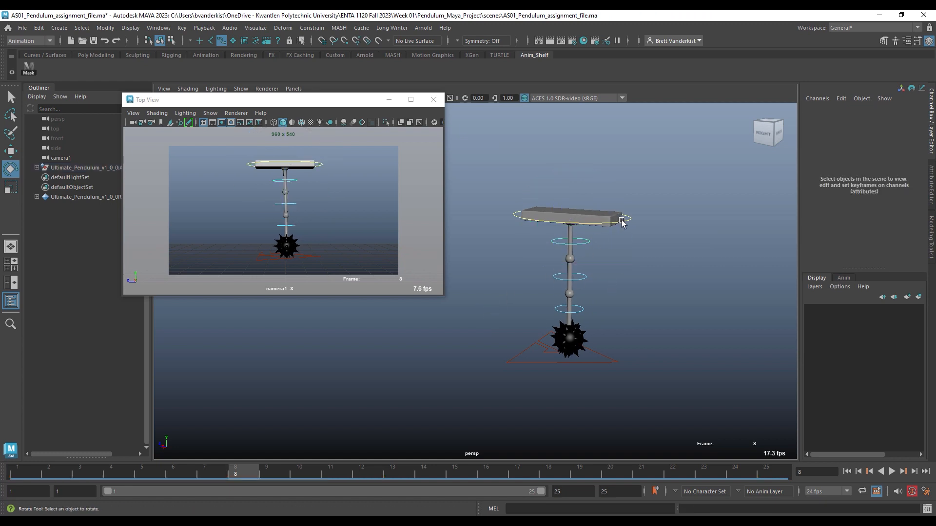
{"action": "left_click", "coordinate": [611, 218]}
{"action": "left_click_drag", "start_coordinate": [612, 218], "coordinate": [612, 327]}
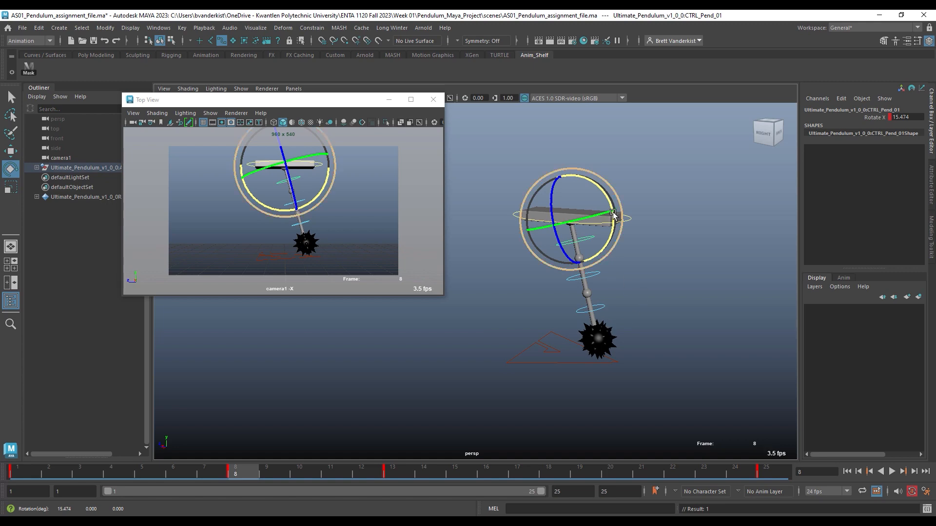
{"action": "left_click_drag", "start_coordinate": [612, 206], "coordinate": [531, 166]}
Close the floating camera window, return to the four-view layout, and rotate the control to about 30.9 degrees in X in the side view
{"action": "left_click", "coordinate": [433, 99]}
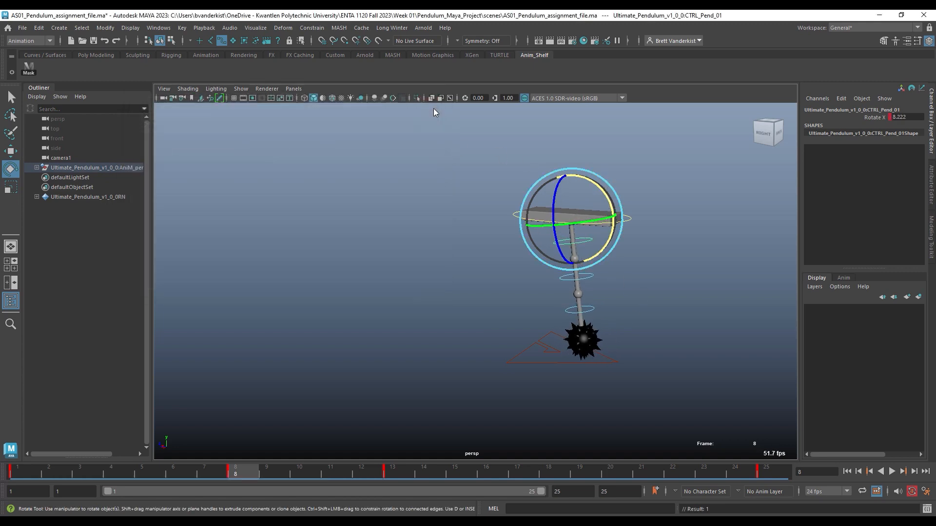
{"action": "left_click", "coordinate": [10, 265]}
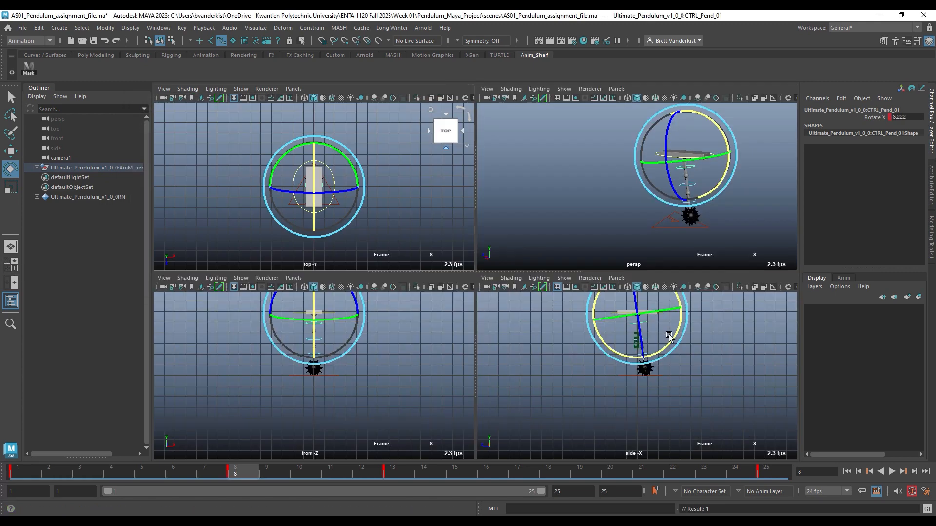
{"action": "left_click_drag", "start_coordinate": [673, 343], "coordinate": [668, 323]}
Set the time slider's Update view option to All in the preferences and save
{"action": "left_click", "coordinate": [926, 494]}
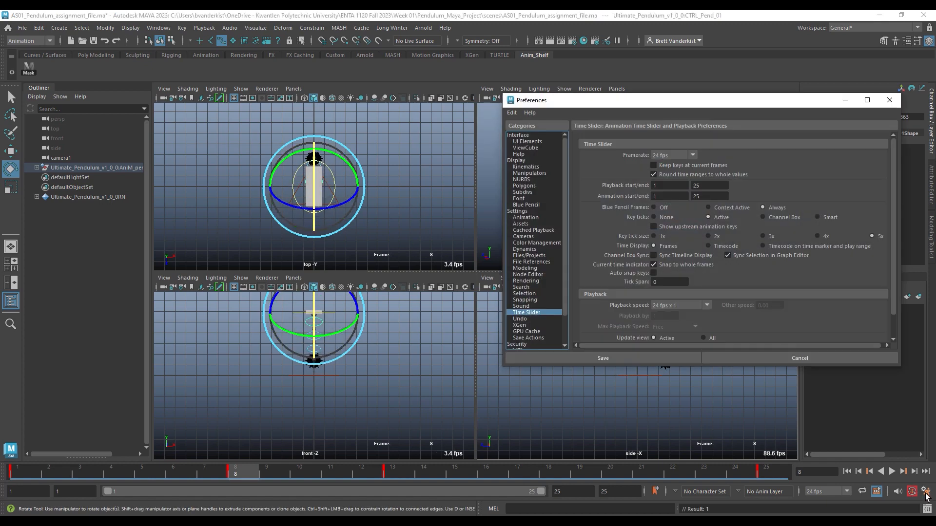
{"action": "scroll", "coordinate": [868, 292], "scroll_direction": "down", "scroll_amount": 2}
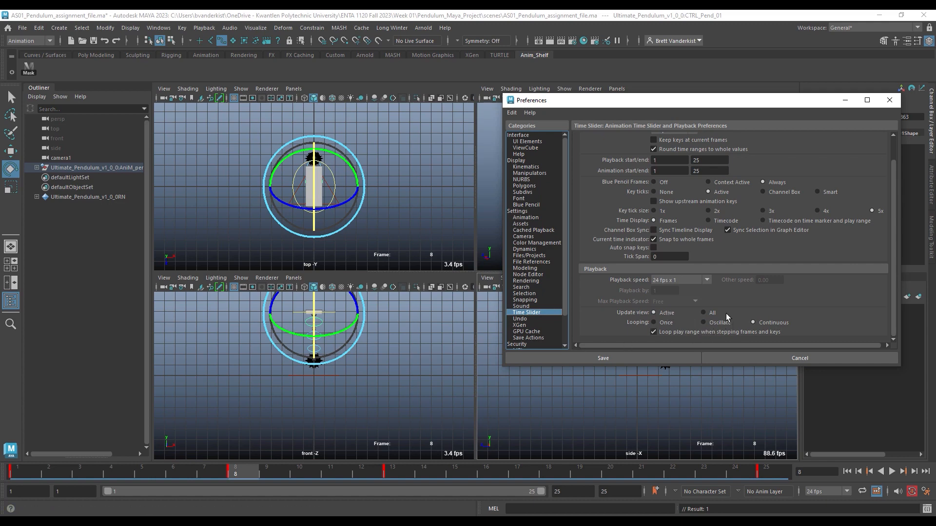
{"action": "left_click", "coordinate": [703, 312]}
{"action": "left_click", "coordinate": [642, 359]}
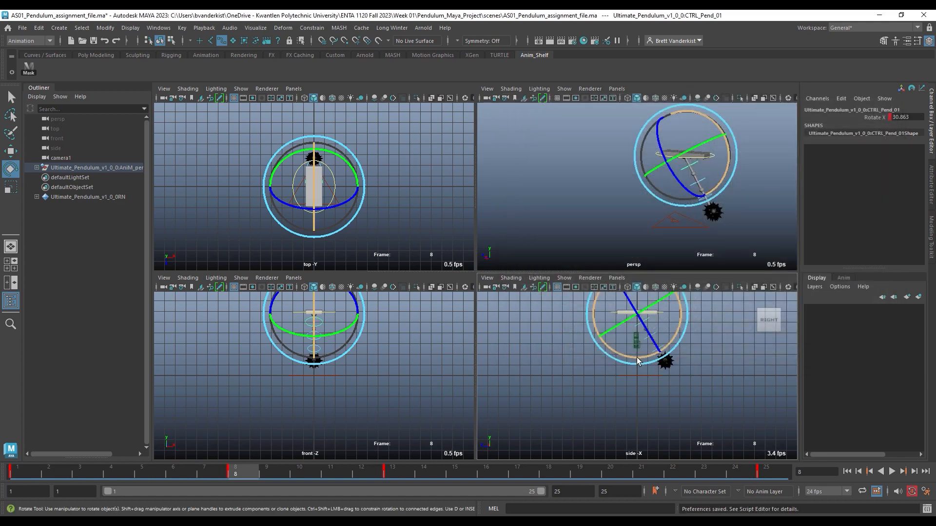
Look through camera1 in the top view's pane and maximize that pane
{"action": "left_click", "coordinate": [293, 88]}
{"action": "mouse_move", "coordinate": [341, 99]}
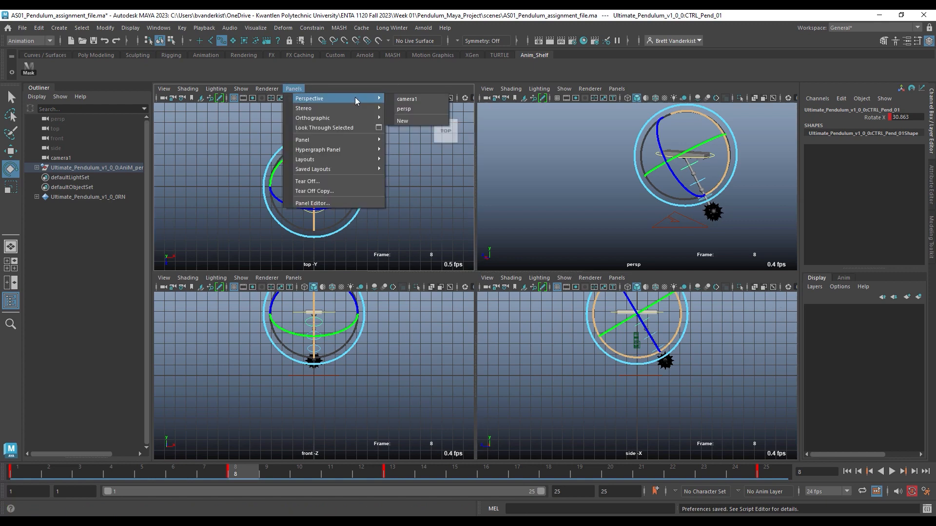
{"action": "left_click", "coordinate": [409, 99]}
{"action": "key", "text": "space"}
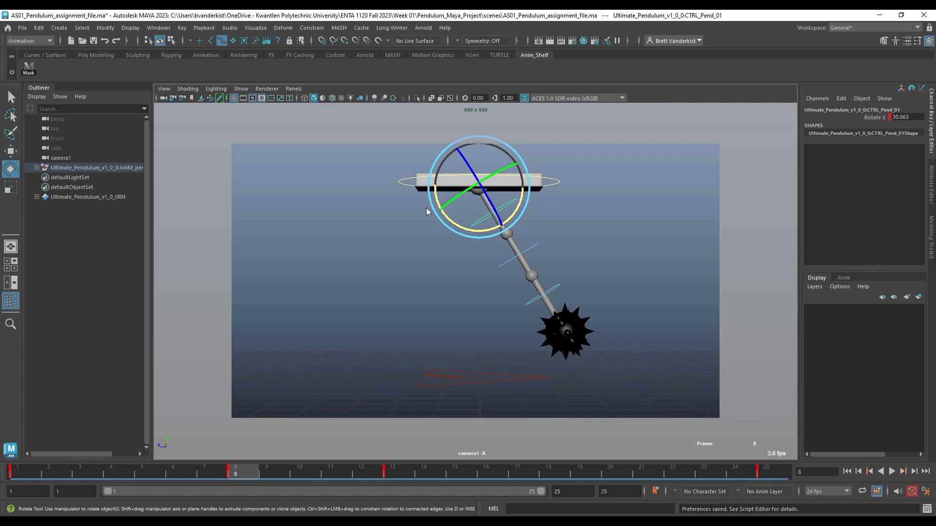
Open the Animation preferences and switch Auto key off and back on
{"action": "left_click", "coordinate": [926, 492]}
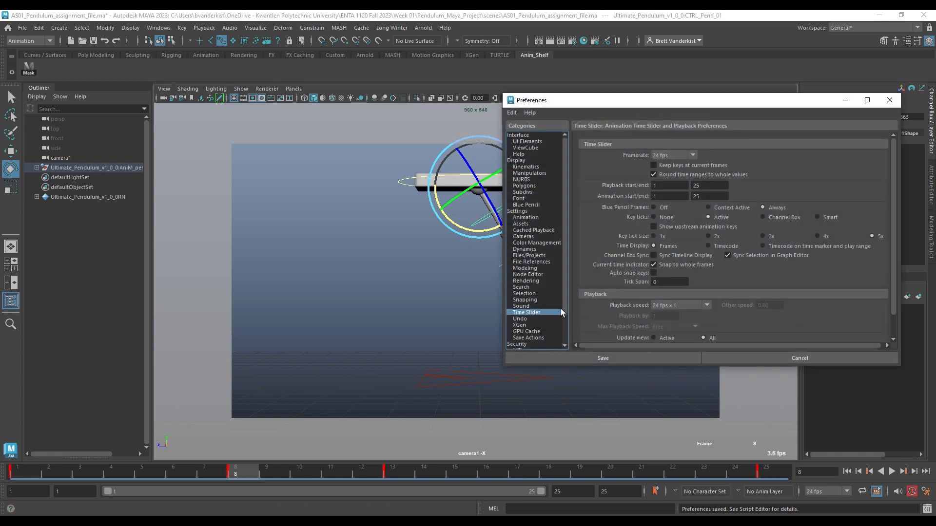
{"action": "left_click", "coordinate": [528, 213]}
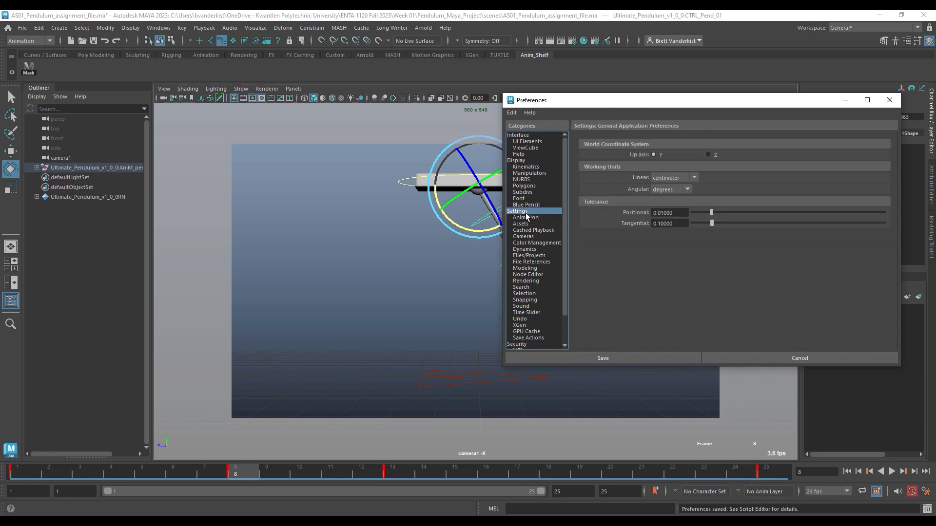
{"action": "left_click", "coordinate": [545, 220]}
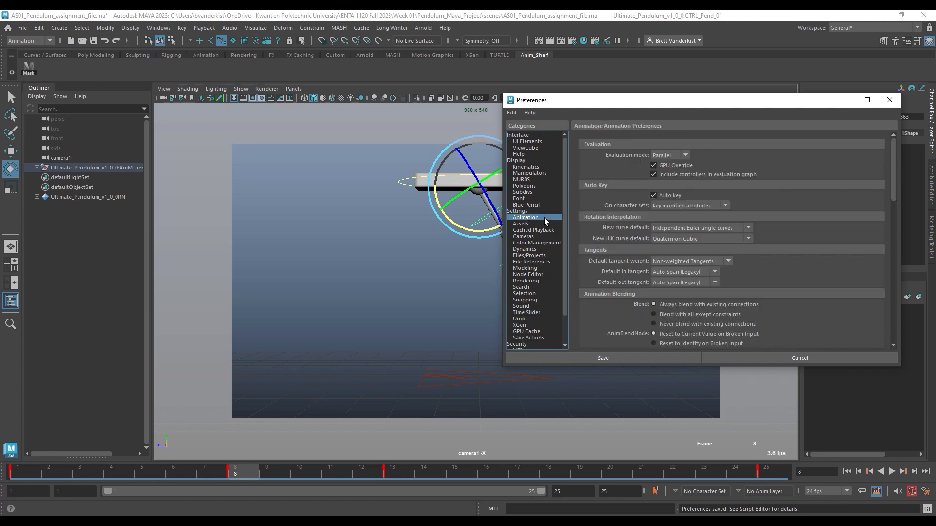
{"action": "left_click", "coordinate": [654, 196]}
{"action": "left_click", "coordinate": [654, 195]}
{"action": "left_click", "coordinate": [654, 195]}
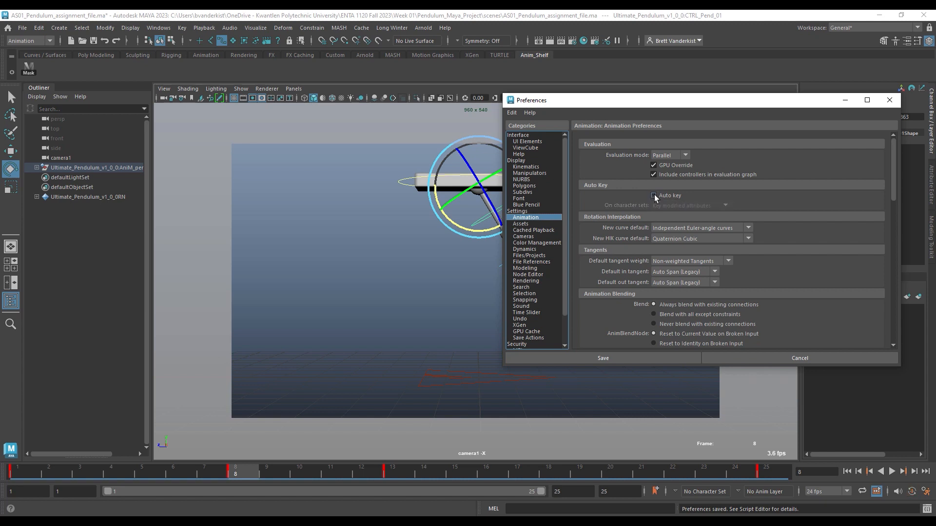
{"action": "left_click", "coordinate": [654, 194]}
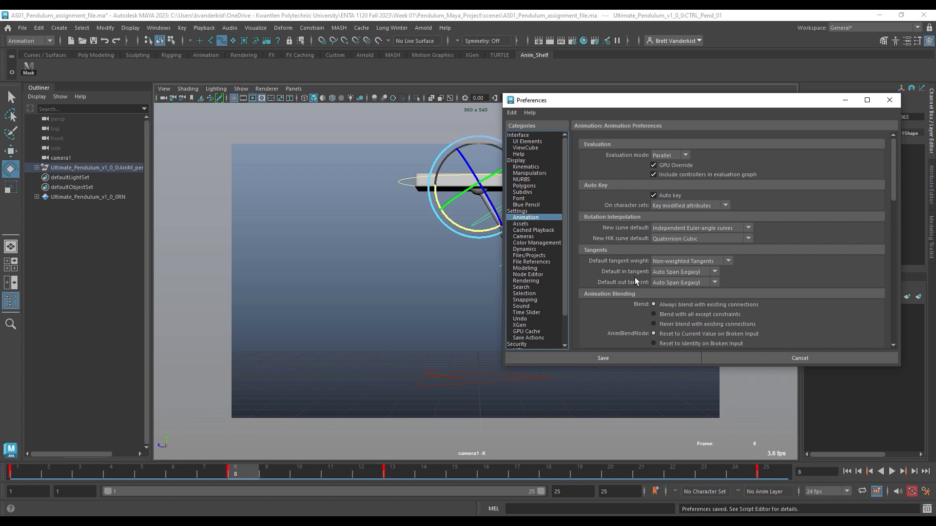
Compare manipulator line sizes starting from 1 in the Manipulators preferences, set the line size to 5, and save
{"action": "left_click", "coordinate": [537, 174]}
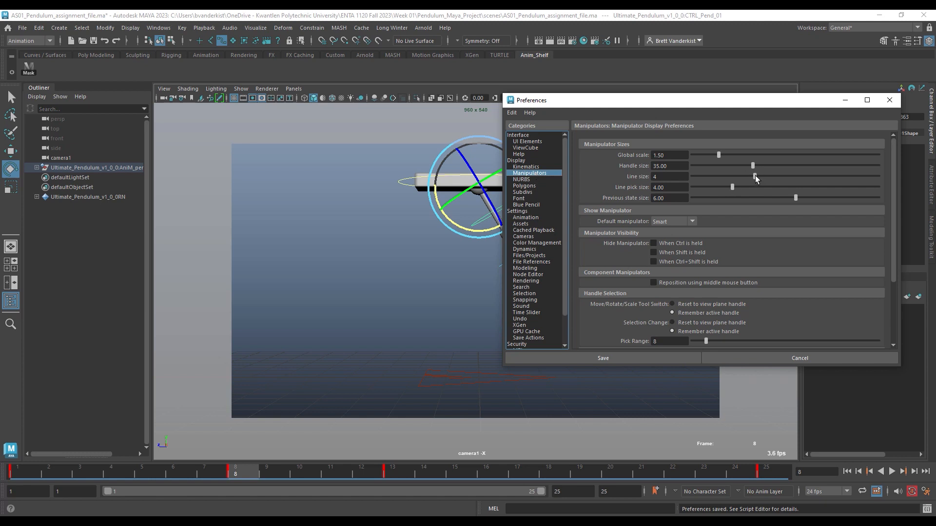
{"action": "left_click_drag", "start_coordinate": [755, 176], "coordinate": [693, 177]}
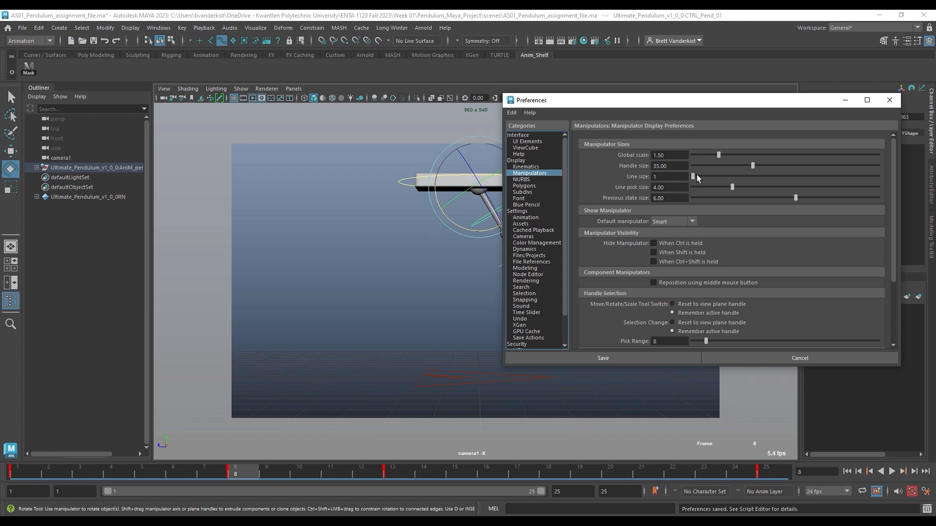
{"action": "left_click_drag", "start_coordinate": [695, 176], "coordinate": [775, 176]}
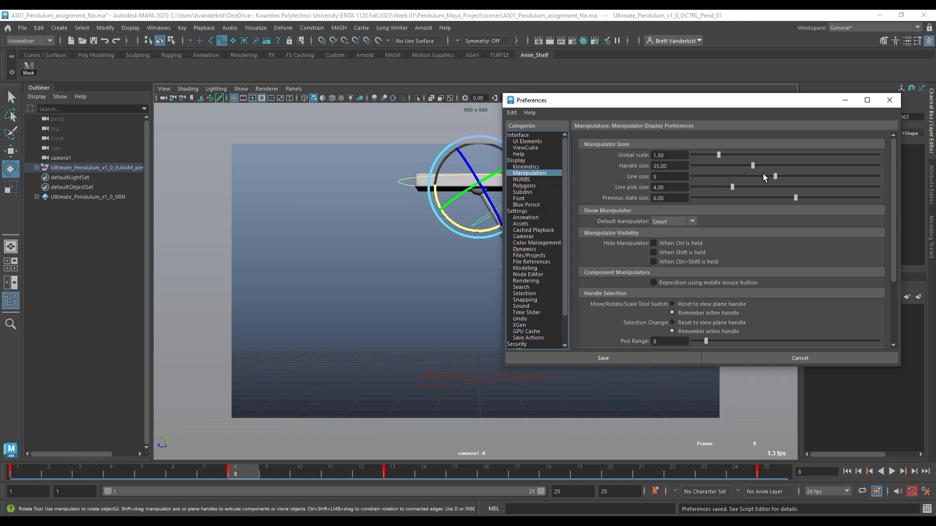
{"action": "left_click", "coordinate": [656, 358]}
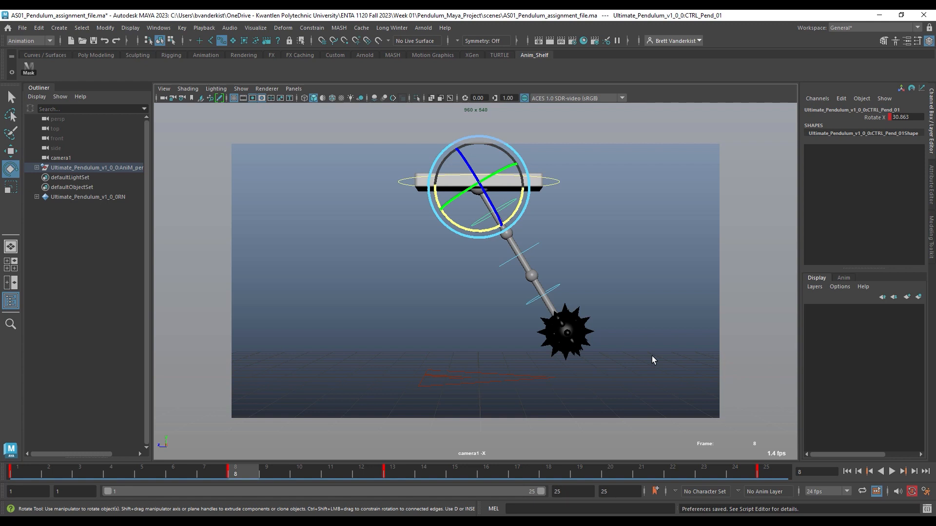
Scale the Rotate manipulator up and down repeatedly, leaving its rings large enough to reach the pendulum's spiked ball
{"action": "key", "text": "plus"}
{"action": "key", "text": "plus"}
{"action": "key", "text": "plus"}
{"action": "key", "text": "plus"}
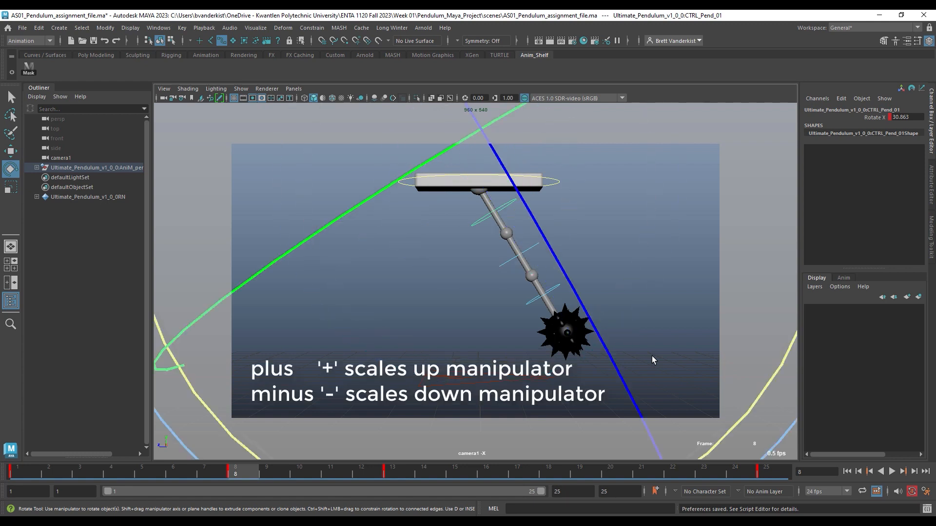
{"action": "key", "text": "minus"}
{"action": "key", "text": "minus"}
{"action": "key", "text": "minus"}
{"action": "key", "text": "plus"}
{"action": "key", "text": "plus"}
{"action": "key", "text": "plus"}
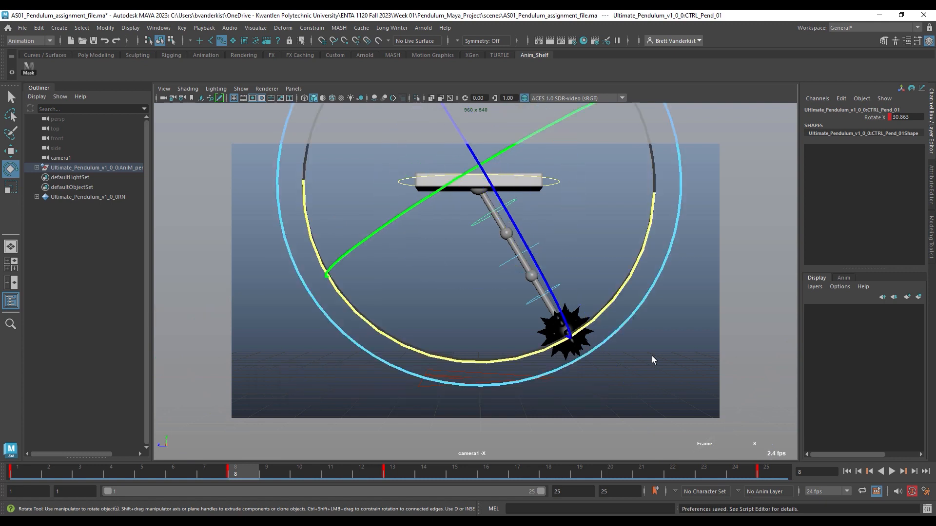
{"action": "key", "text": "plus"}
{"action": "key", "text": "plus"}
{"action": "key", "text": "minus"}
{"action": "key", "text": "minus"}
Adjust the uppermost control's rotation with the enlarged manipulator and again with a shrunken one, ending at about 31.6 degrees in X
{"action": "left_click_drag", "start_coordinate": [639, 255], "coordinate": [644, 260]}
{"action": "key", "text": "minus"}
{"action": "key", "text": "minus"}
{"action": "key", "text": "minus"}
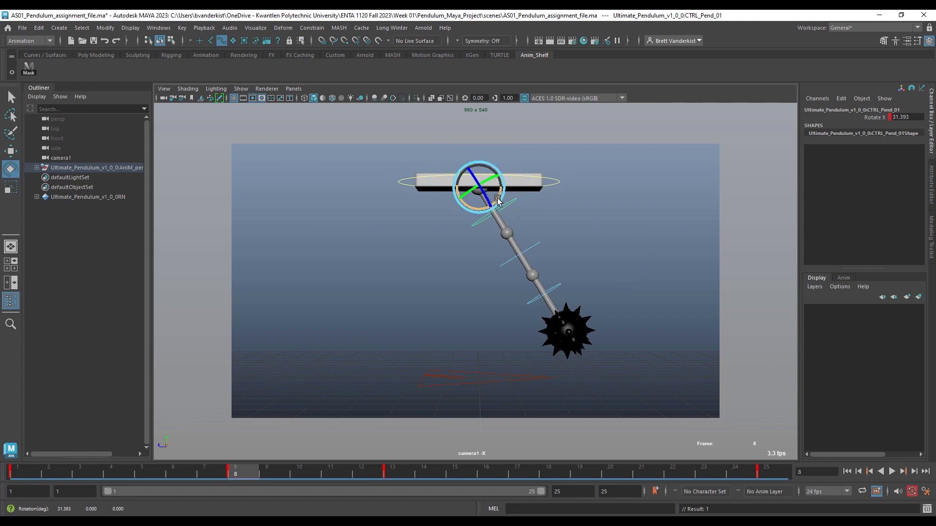
{"action": "left_click_drag", "start_coordinate": [497, 202], "coordinate": [496, 197]}
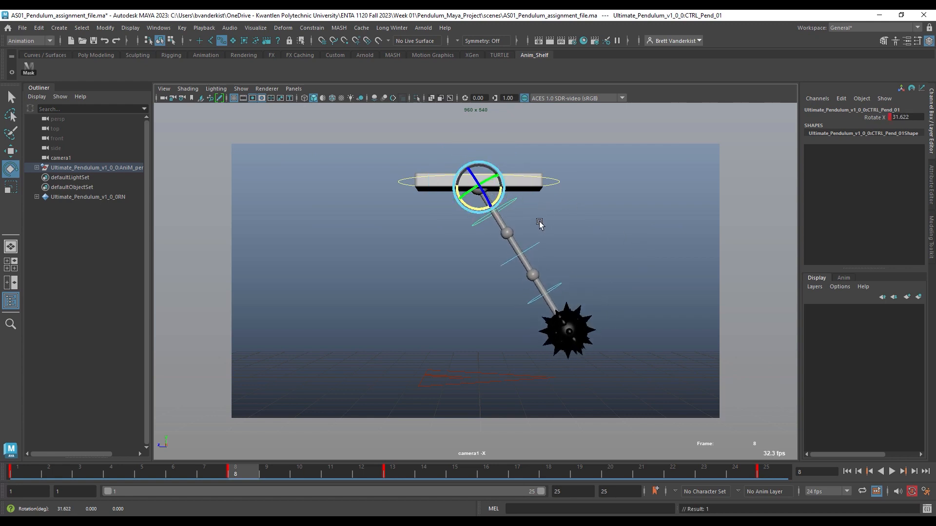
Scale the Rotate manipulator up and back down several times, leaving it at a medium size around the pendulum's pivot
{"action": "key", "text": "equal"}
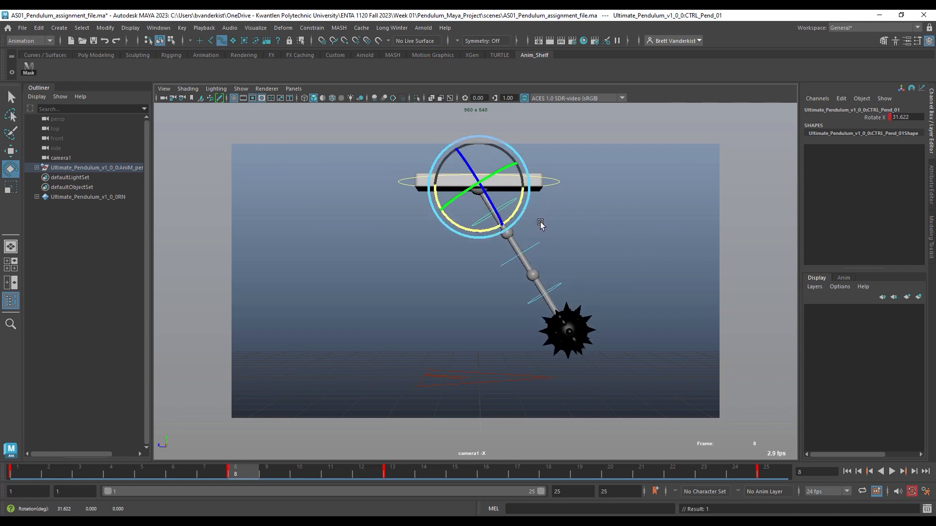
{"action": "key", "text": "equal"}
{"action": "key", "text": "equal"}
{"action": "key", "text": "equal"}
{"action": "key", "text": "equal"}
{"action": "key", "text": "equal"}
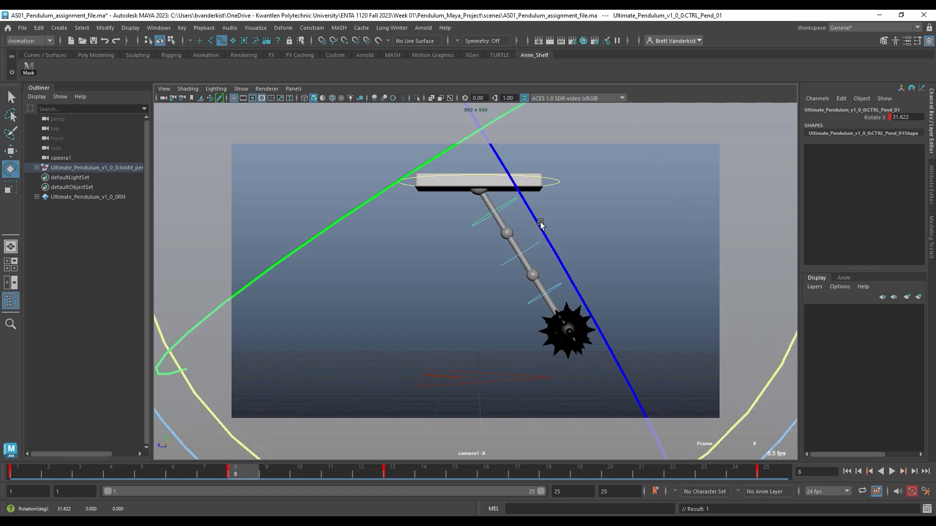
{"action": "key", "text": "minus"}
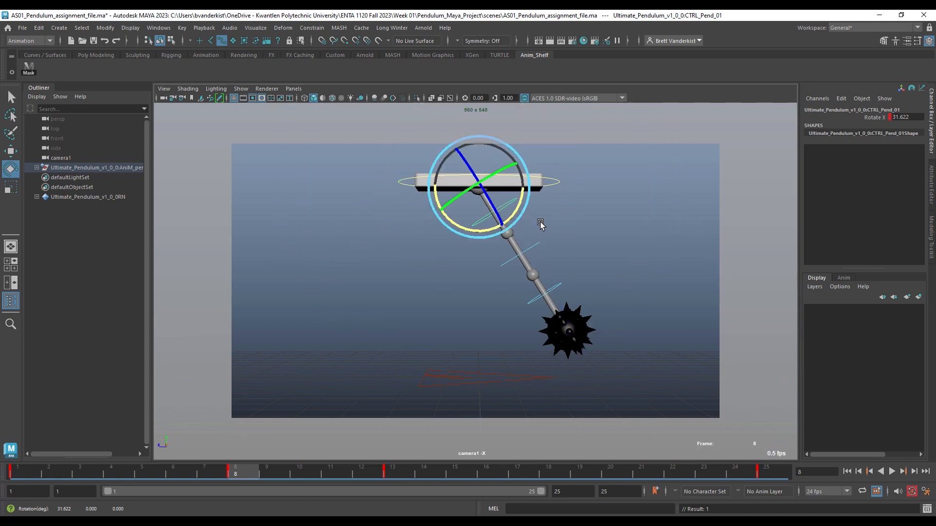
{"action": "key", "text": "equal"}
{"action": "key", "text": "equal"}
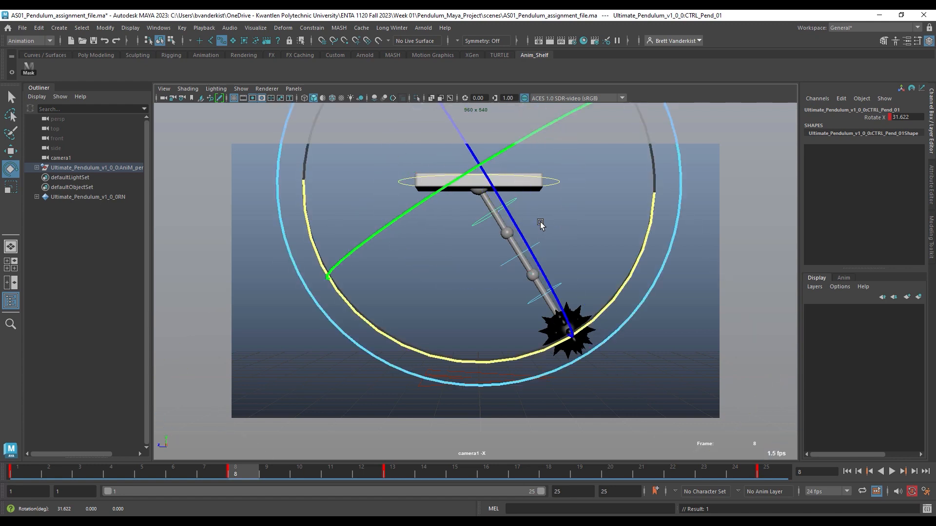
{"action": "key", "text": "minus"}
{"action": "key", "text": "minus"}
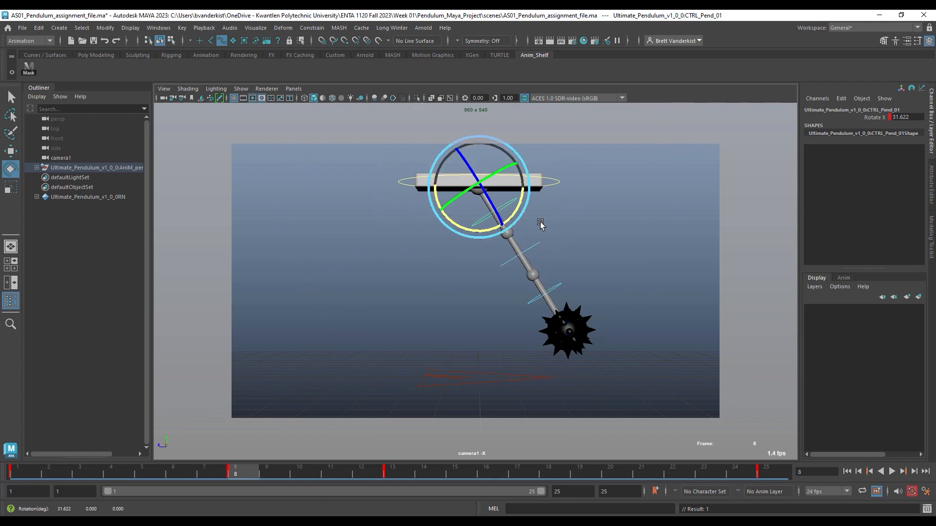
Select the main pendulum control with the Move tool and scale its manipulator up and down, leaving it slightly enlarged
{"action": "key", "text": "w"}
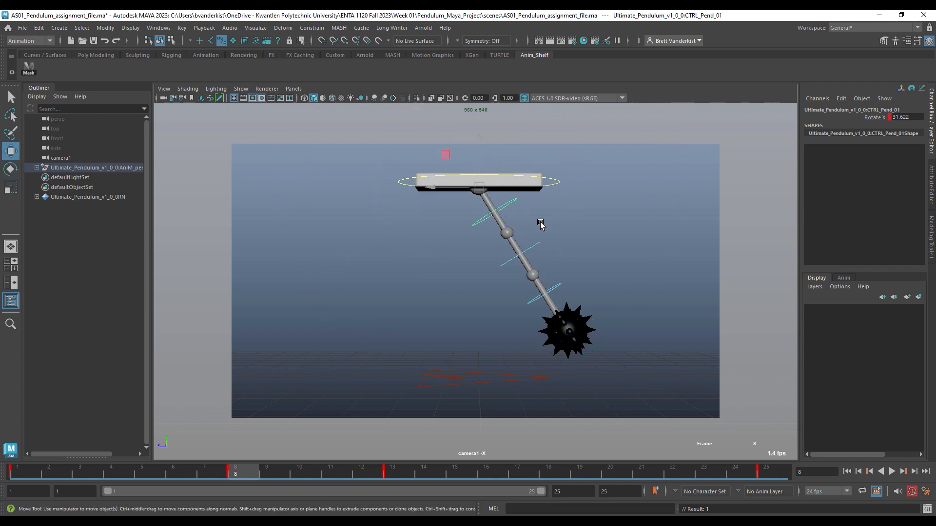
{"action": "left_click", "coordinate": [557, 182]}
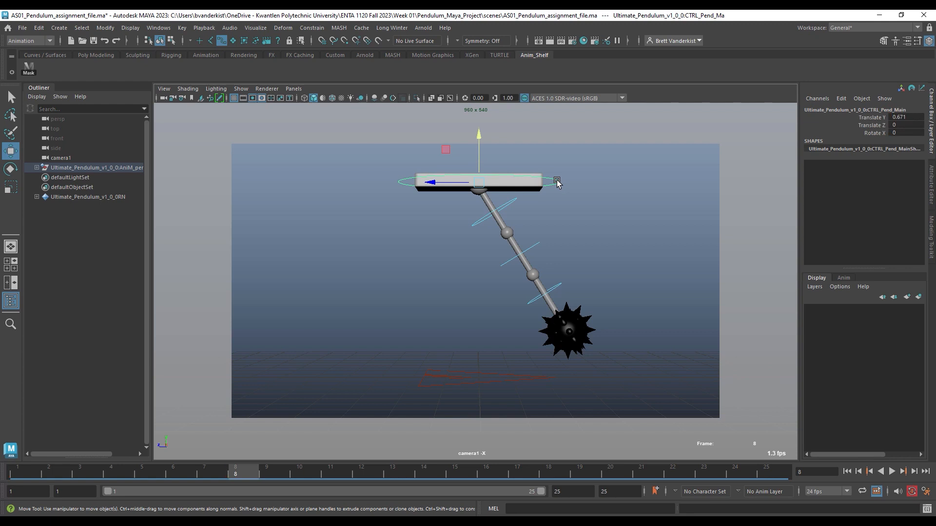
{"action": "key", "text": "equal"}
{"action": "key", "text": "equal"}
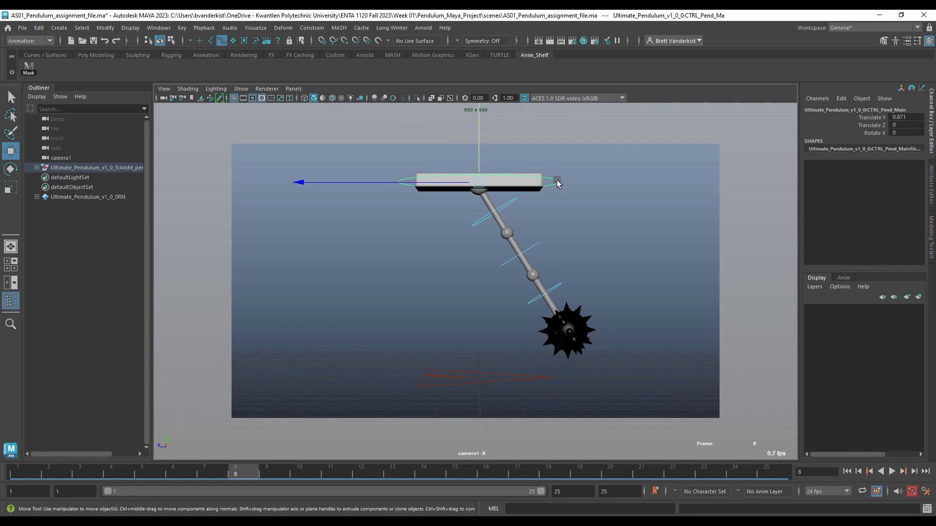
{"action": "key", "text": "minus"}
{"action": "key", "text": "minus"}
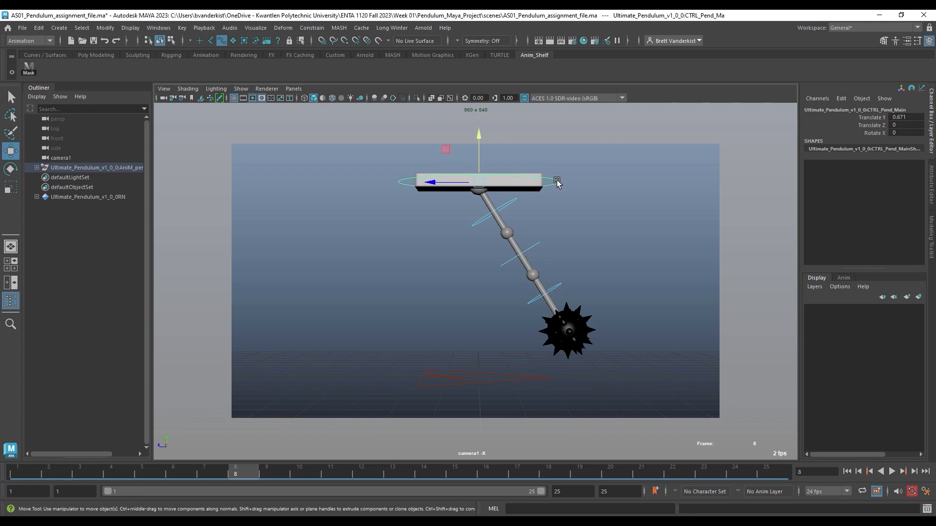
{"action": "key", "text": "equal"}
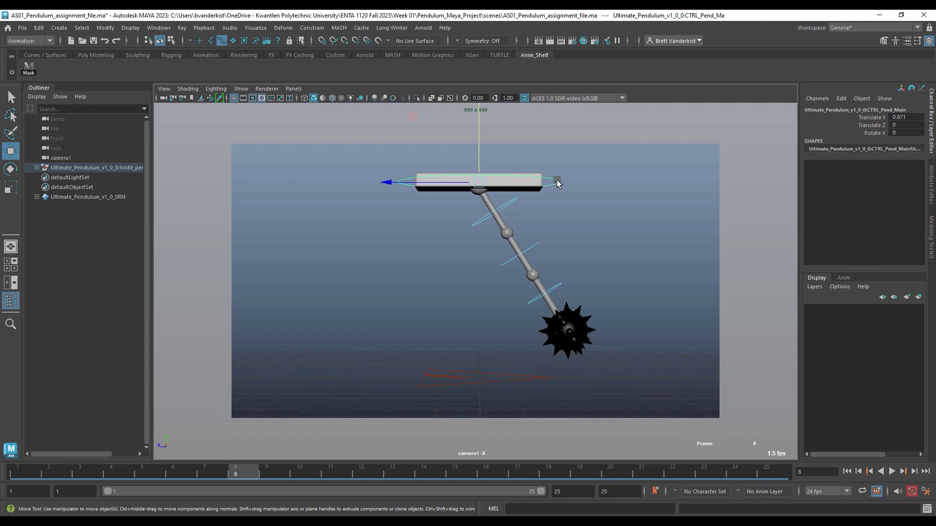